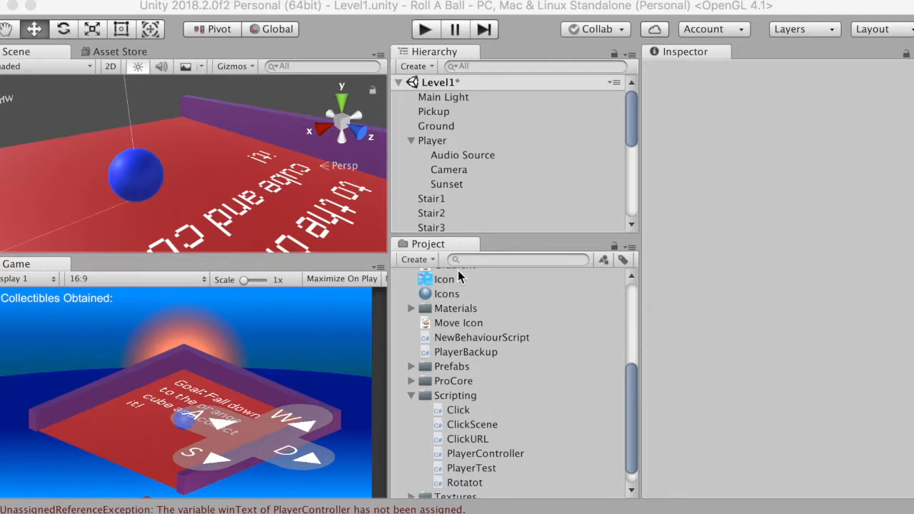
Step: Open the PlayerController script from the Scripting folder and select its OnTriggerEnter function
left_click(457, 283)
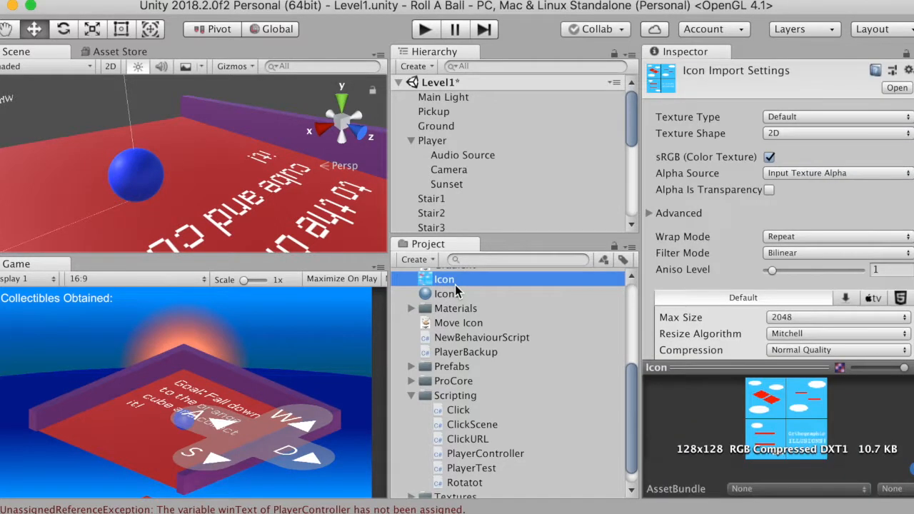
scroll(457, 289, "down", 1)
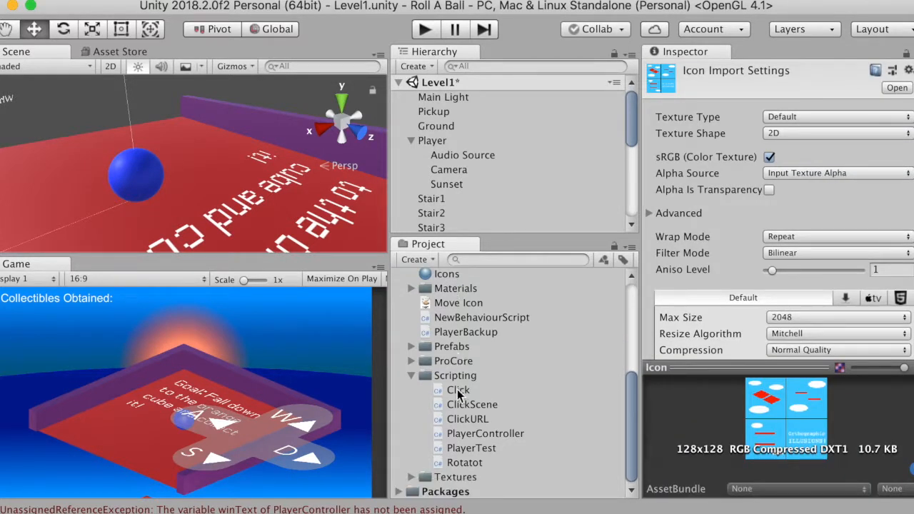
left_click(468, 435)
double_click(468, 438)
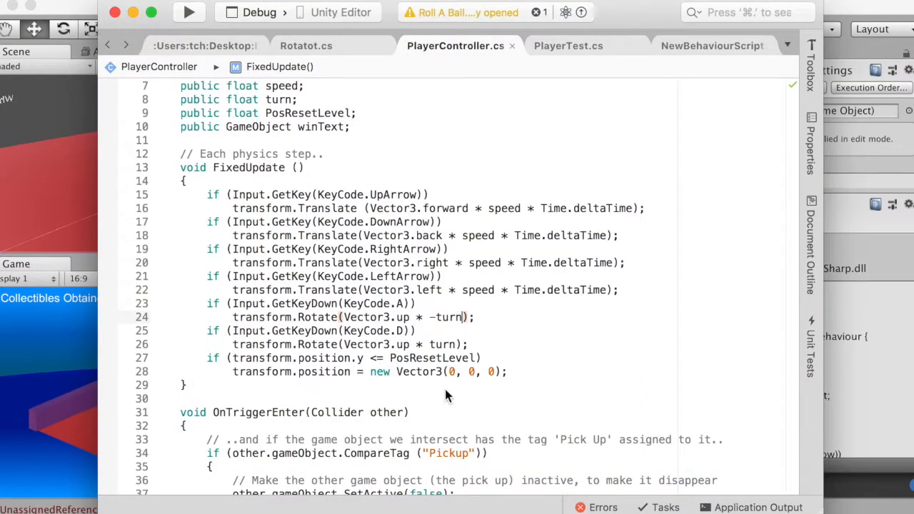
scroll(445, 389, "down", 4)
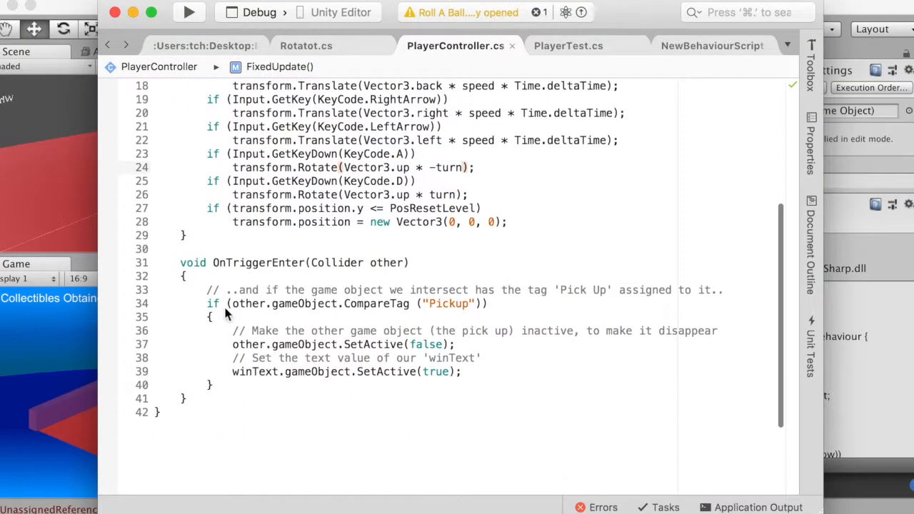
left_click_drag(170, 257, 257, 316)
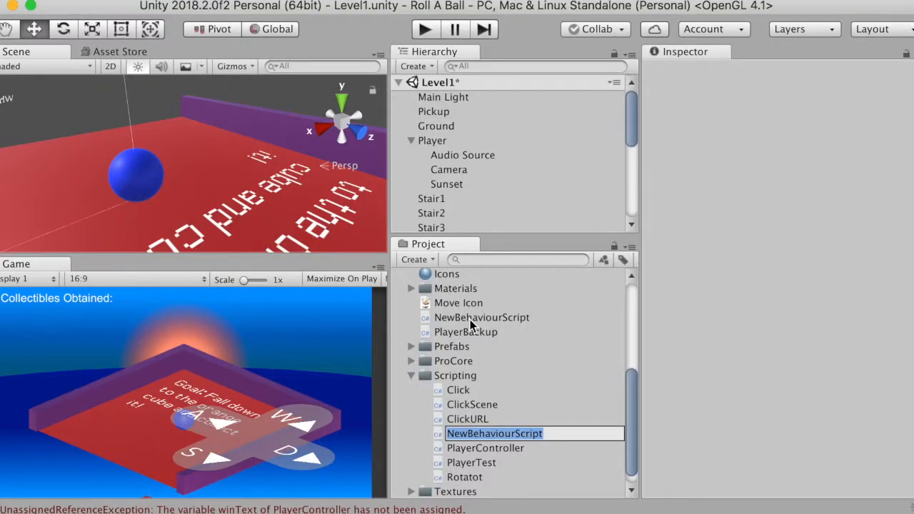
Step: Name the new script in the Scripting folder Pickup and select the OnTriggerEnter method name in its code
type("Pickup")
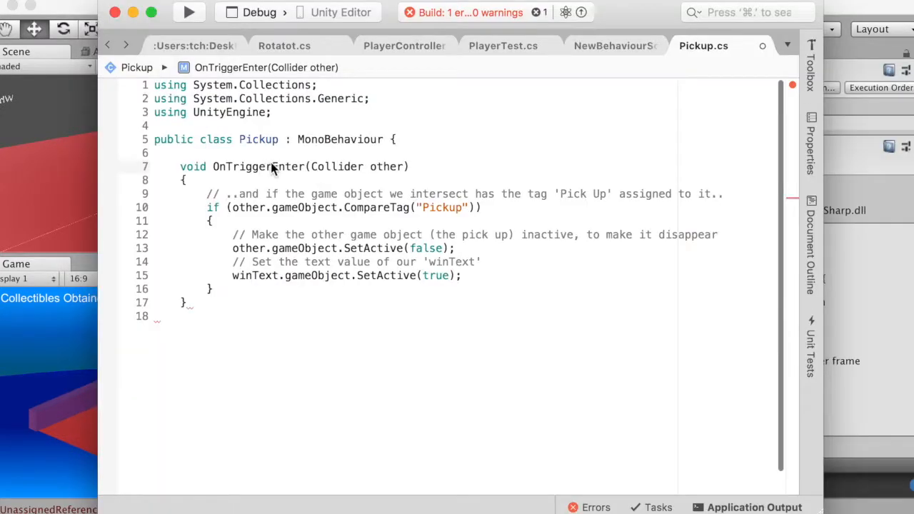
double_click(274, 168)
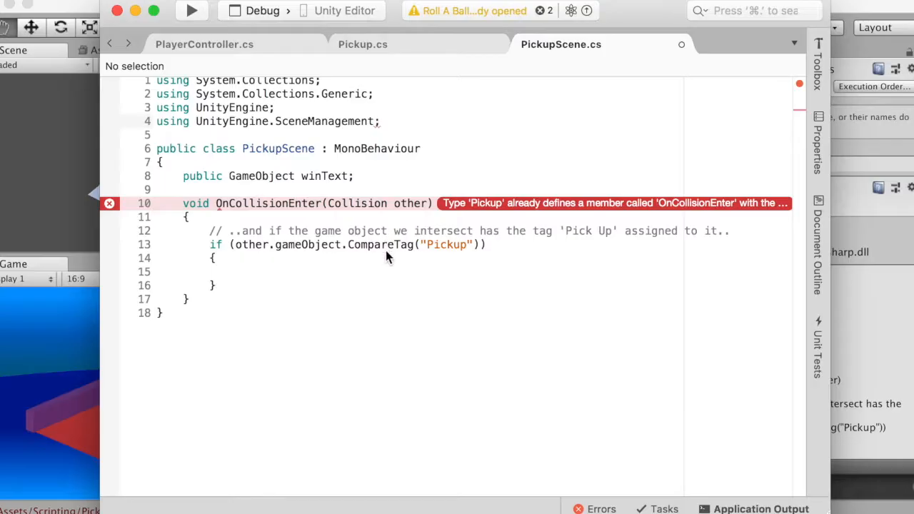
Step: In the PickupScene script, load the scene "Level2" inside the Pickup tag check and import the UnityEngine.SceneManagement namespace
left_click(370, 272)
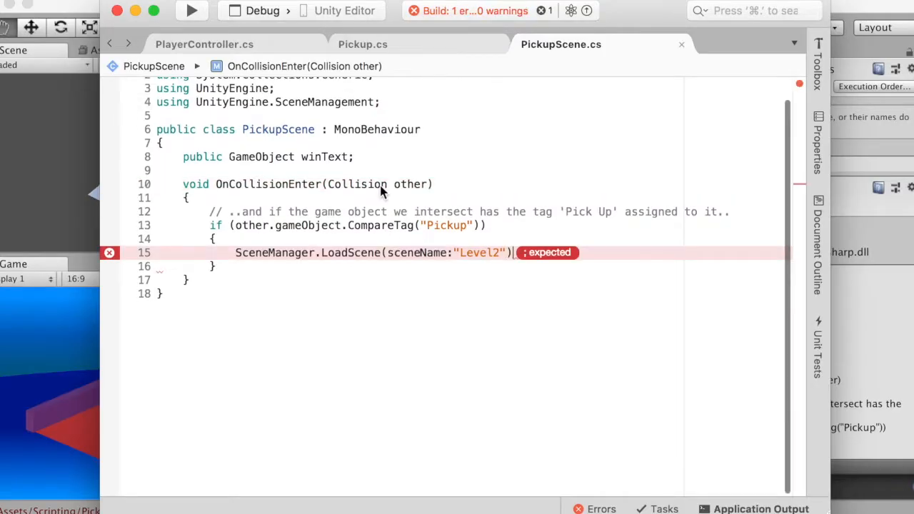
type(";")
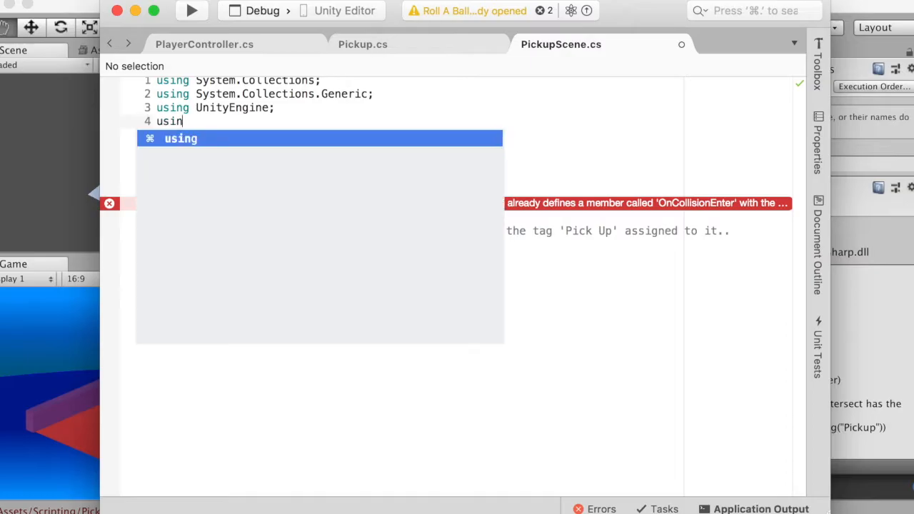
type("g Unity")
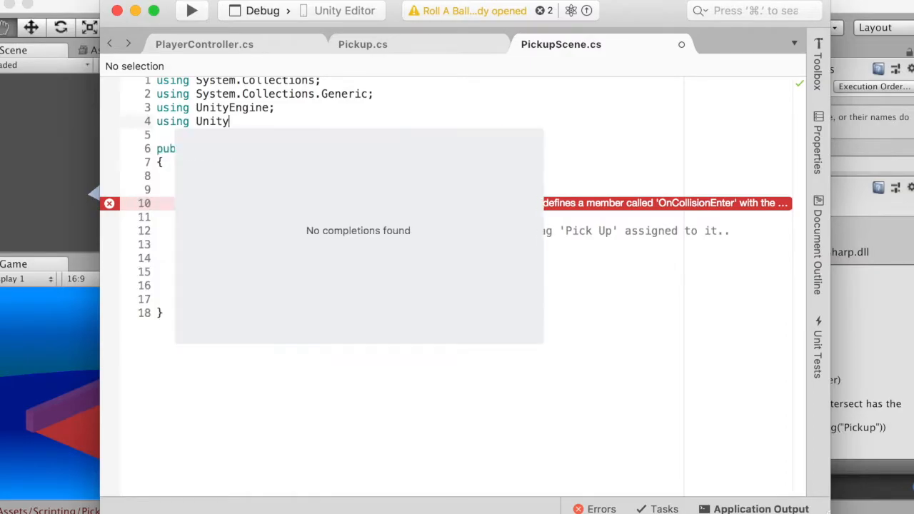
type("Engine.")
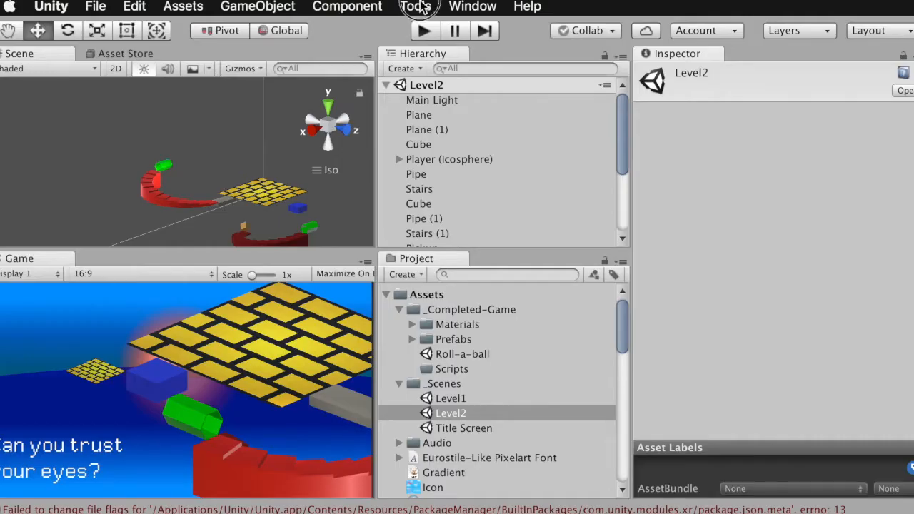
Step: Open the ProBuilder window and dock it between the Scene view and the Hierarchy
left_click(415, 5)
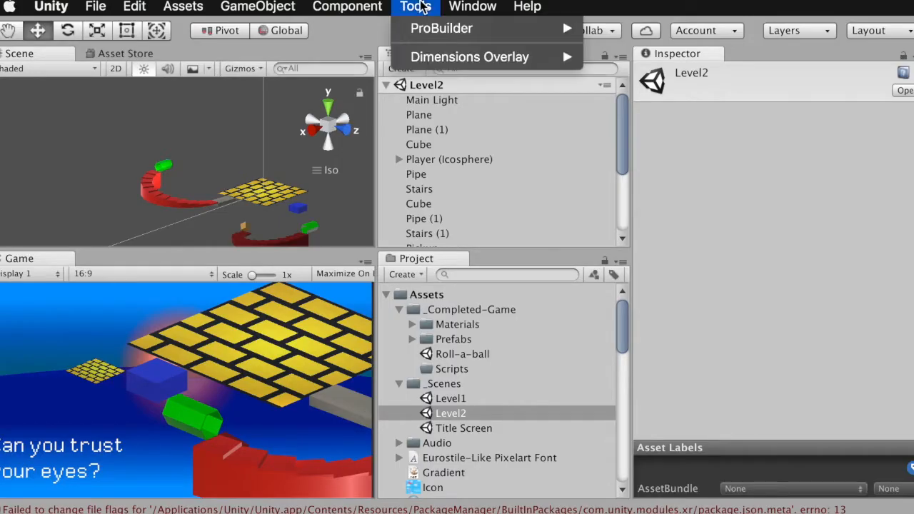
mouse_move(423, 28)
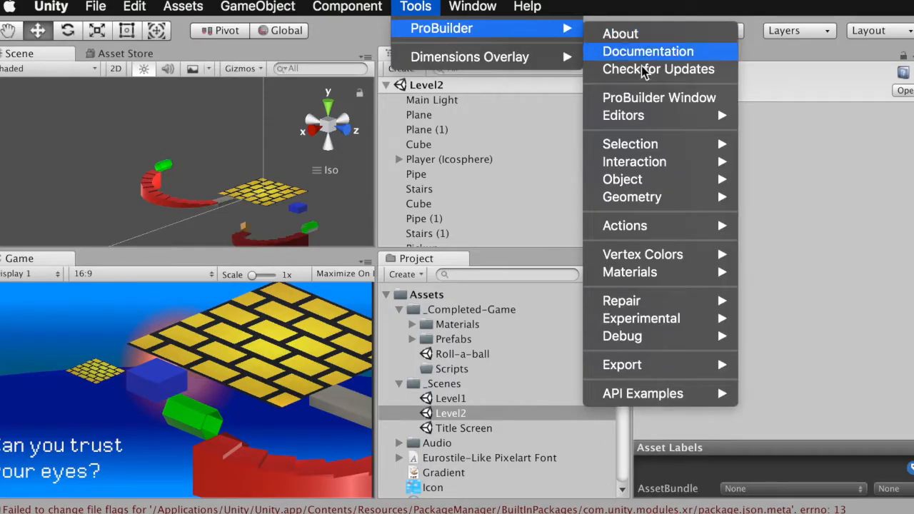
left_click(646, 98)
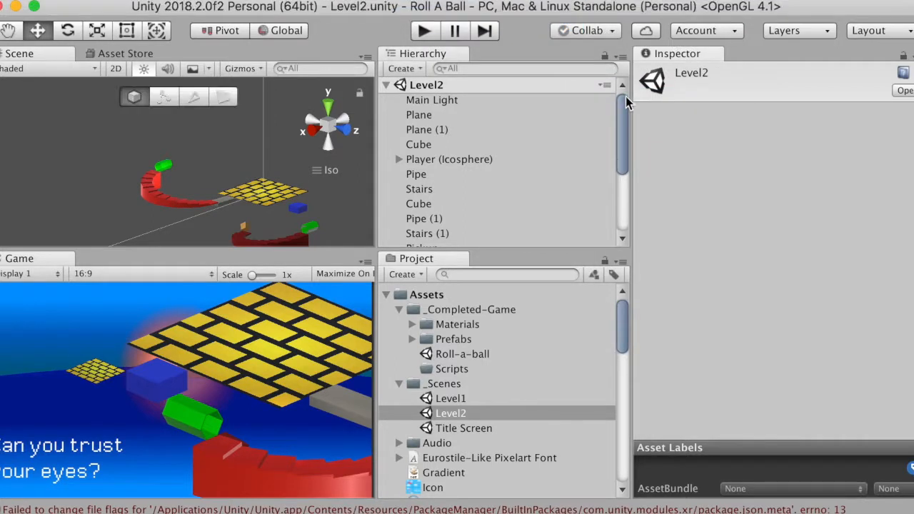
left_click_drag(613, 511, 348, 116)
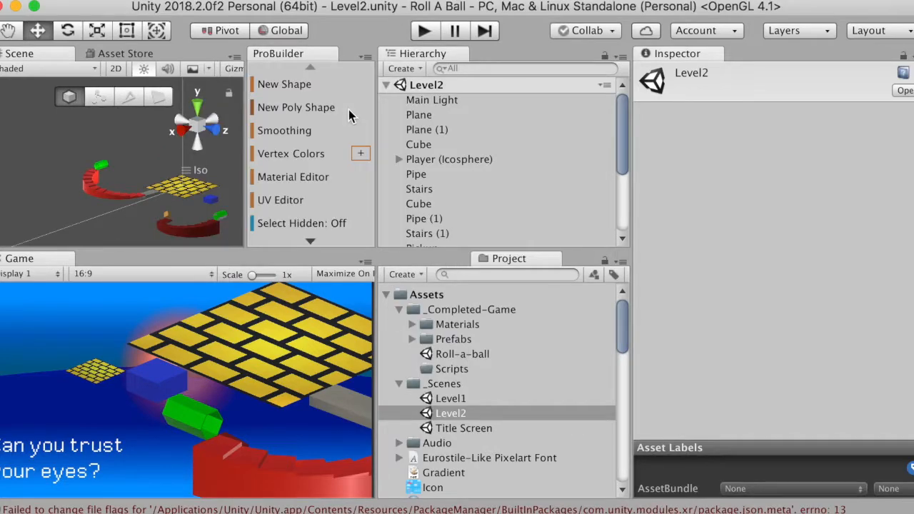
Step: Start a new ProBuilder shape and choose Stair as its shape type
left_click(264, 86)
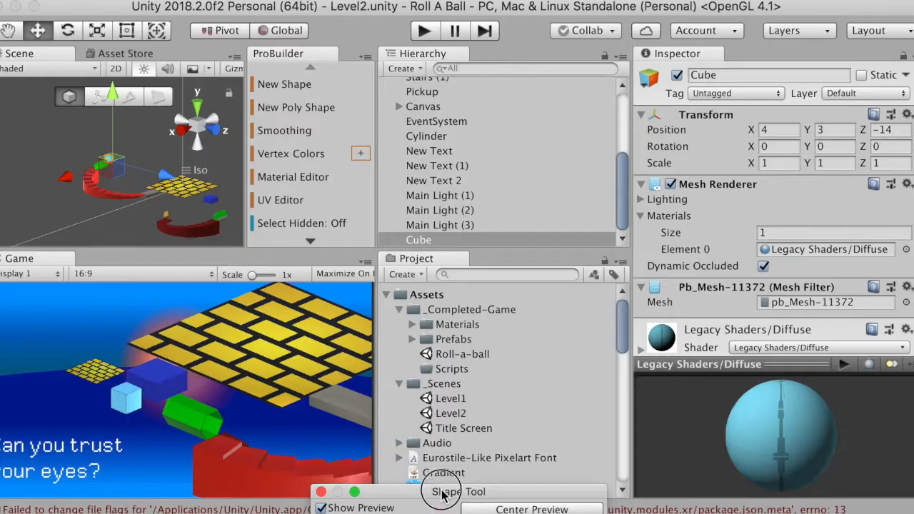
left_click_drag(442, 494, 428, 305)
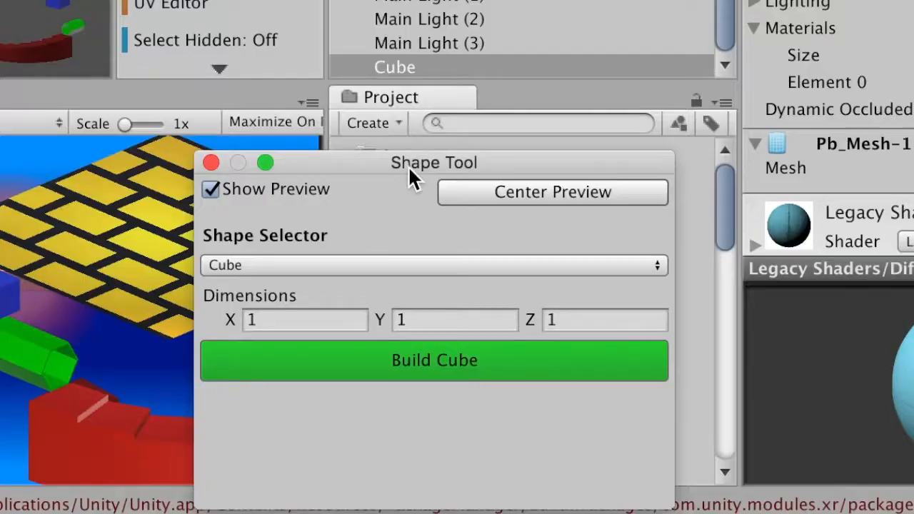
left_click(401, 266)
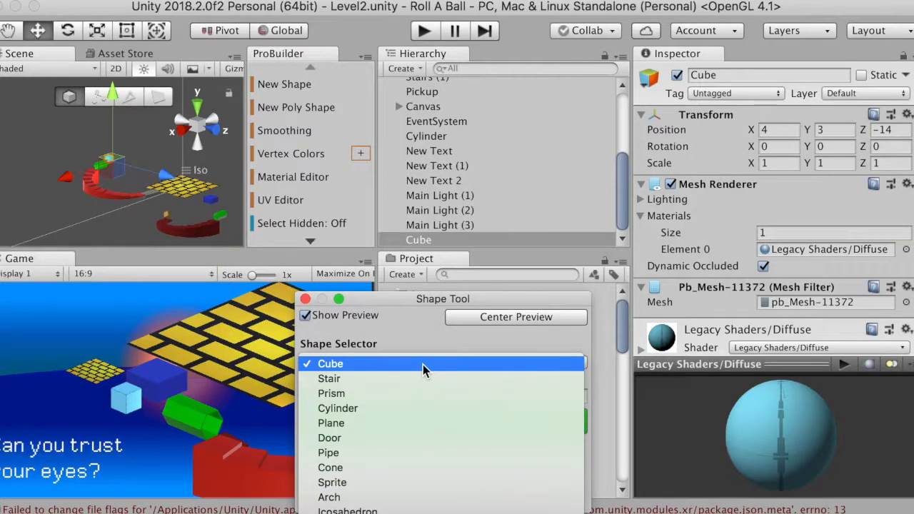
left_click(390, 379)
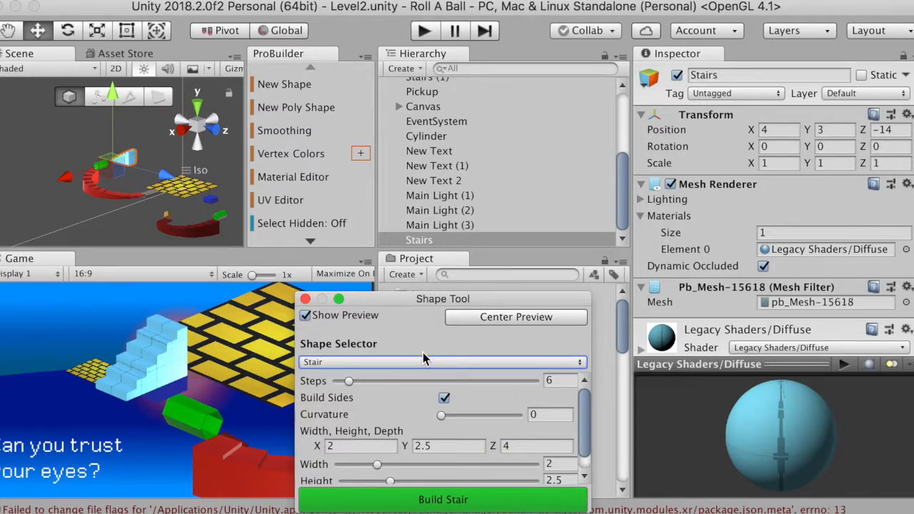
Step: Set the stair shape to 12 steps with a curvature of 180
left_click_drag(348, 384, 368, 381)
left_click_drag(442, 415, 483, 417)
left_click(555, 416)
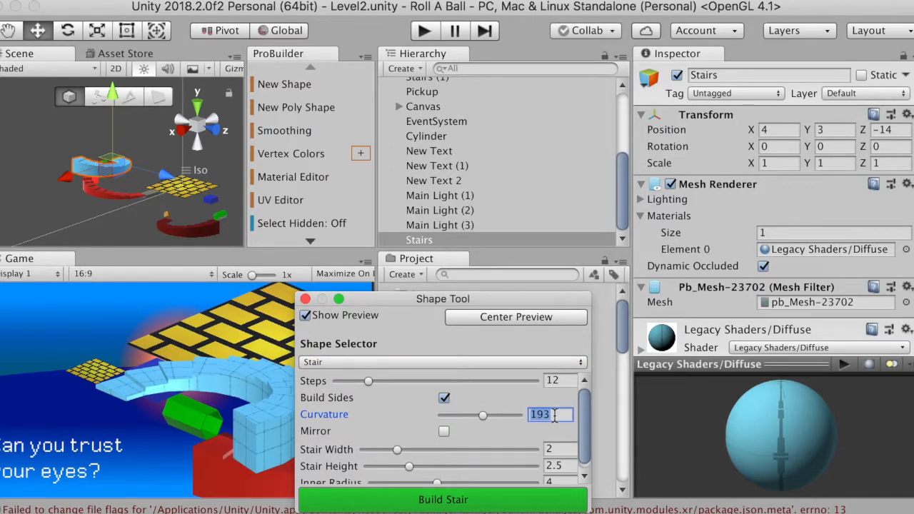
type("180")
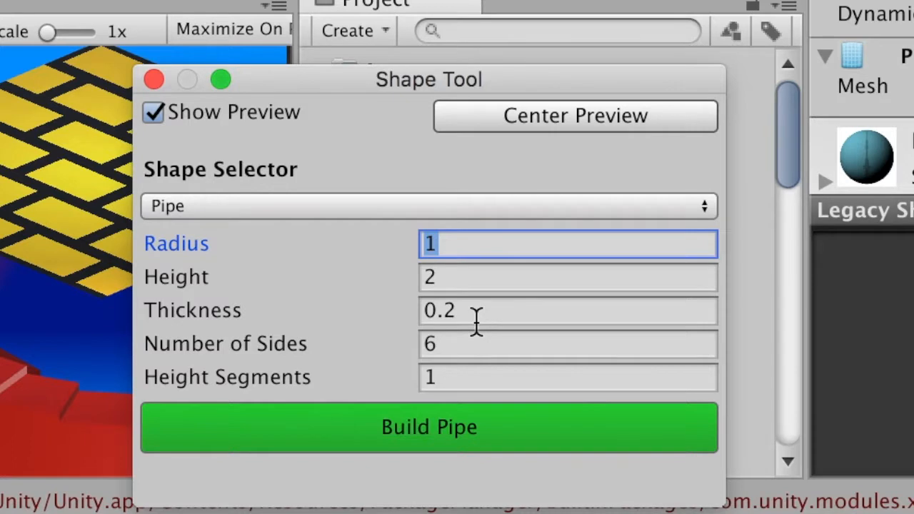
Step: Set the pipe shape's thickness to 0.09 and its radius to 1
left_click(477, 322)
left_click(476, 322)
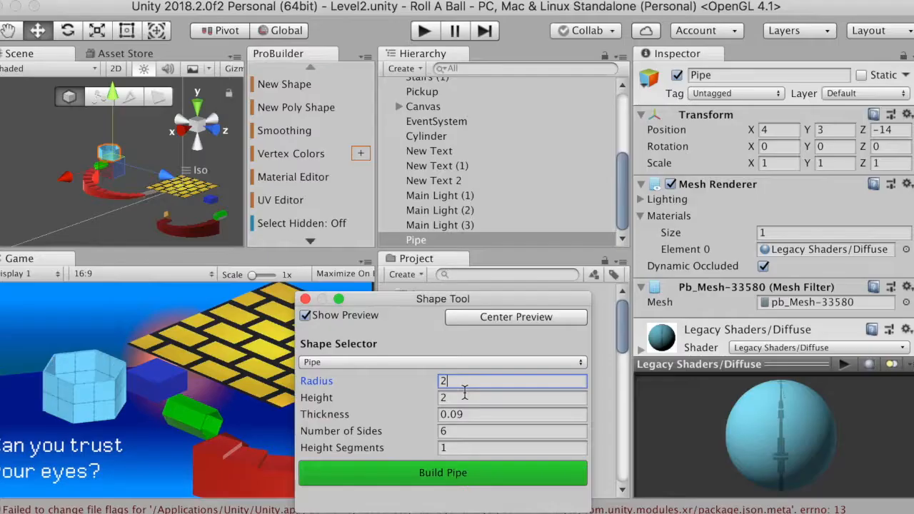
key("BackSpace")
type("1")
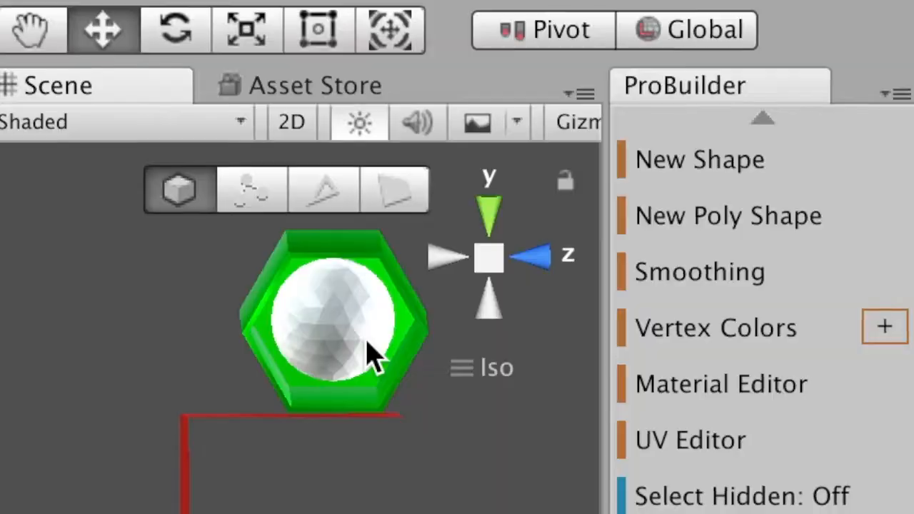
Step: Select the white ball inside the green pipe, and raise the subdivisions of the icosahedron shape in the Shape Tool
left_click(371, 349)
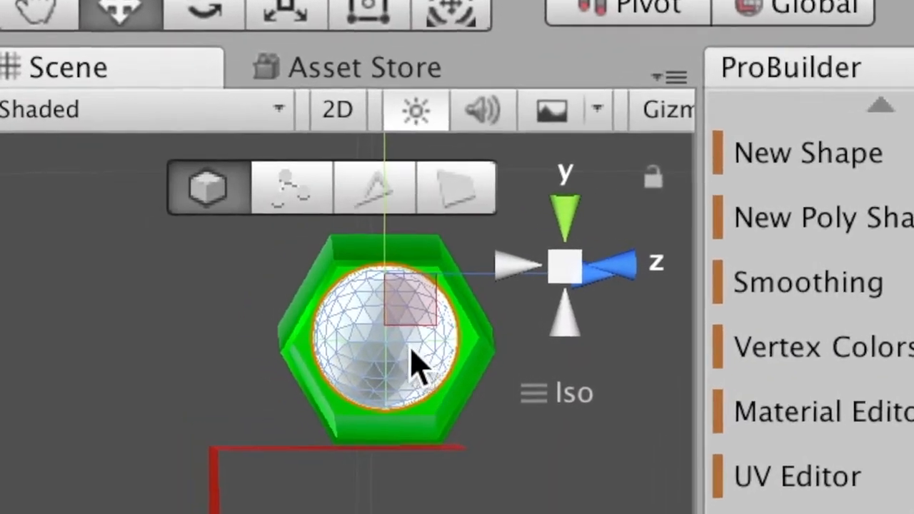
scroll(412, 349, "up", 5)
scroll(411, 350, "down", 2)
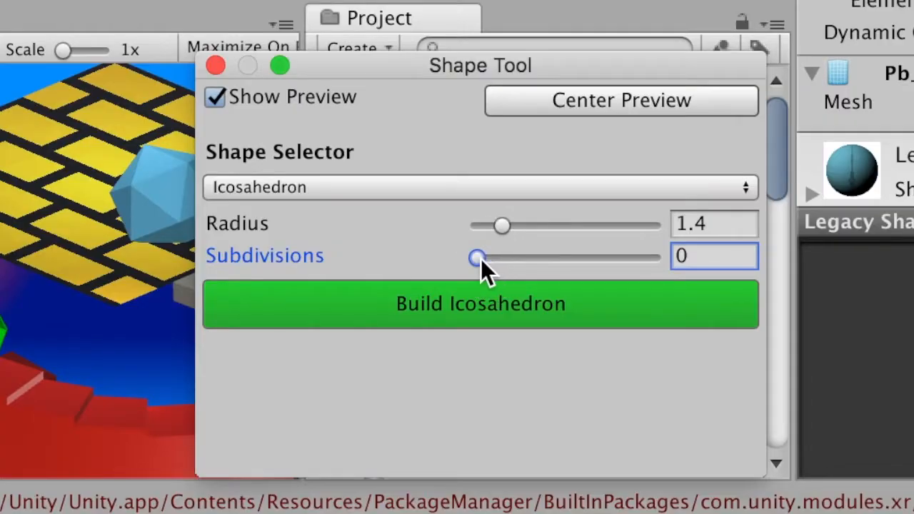
left_click_drag(481, 262, 530, 259)
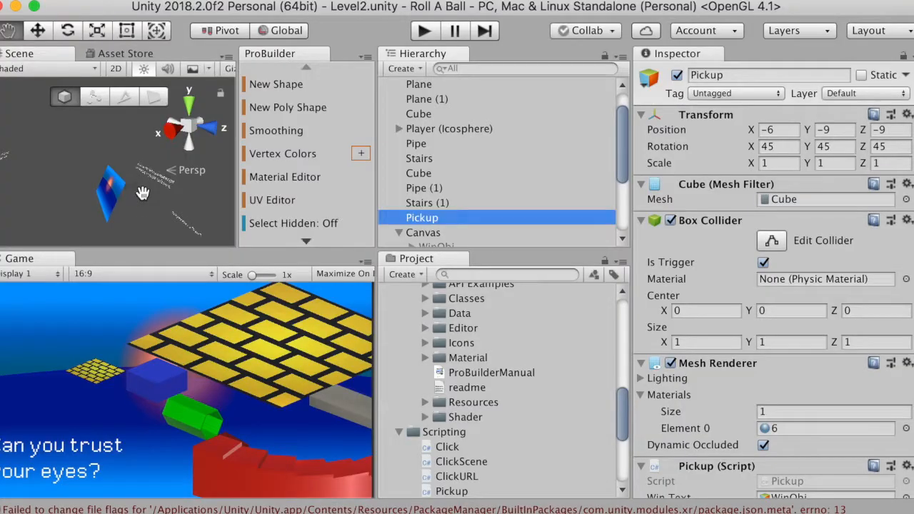
Step: Examine the level around the Pickup cube from several angles and play-test the Level2 scene
left_click(103, 163)
left_click_drag(102, 163, 96, 141)
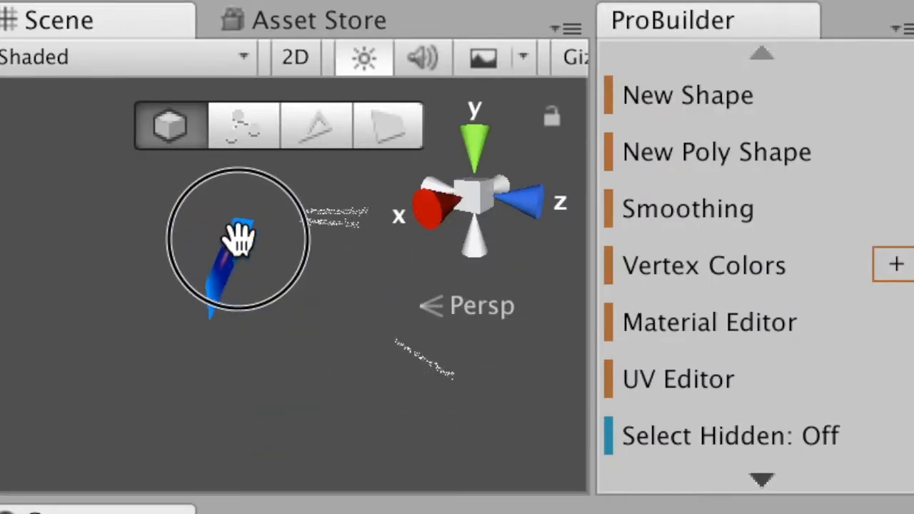
left_click_drag(240, 240, 265, 373)
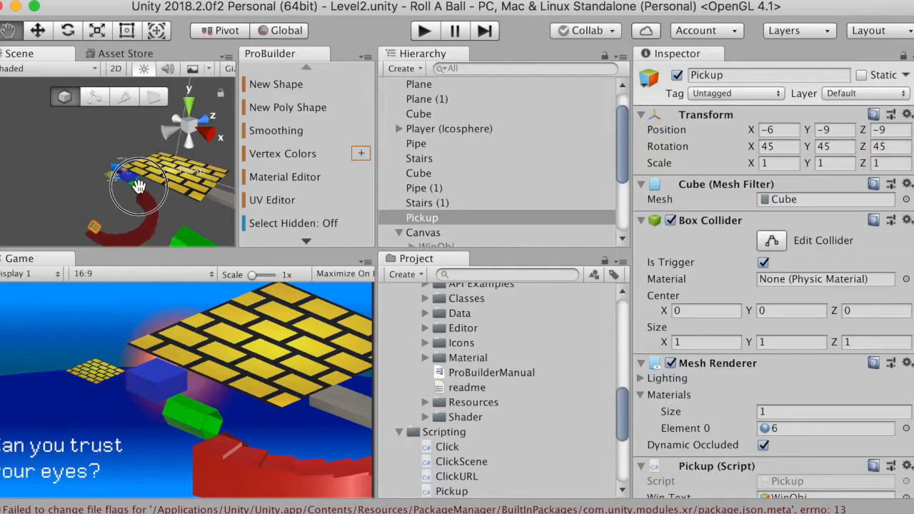
left_click_drag(82, 157, 119, 176)
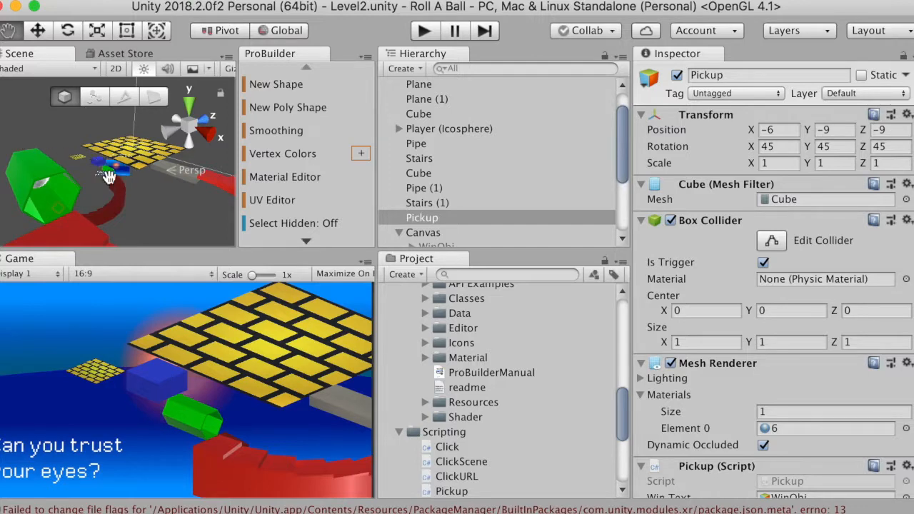
left_click(424, 32)
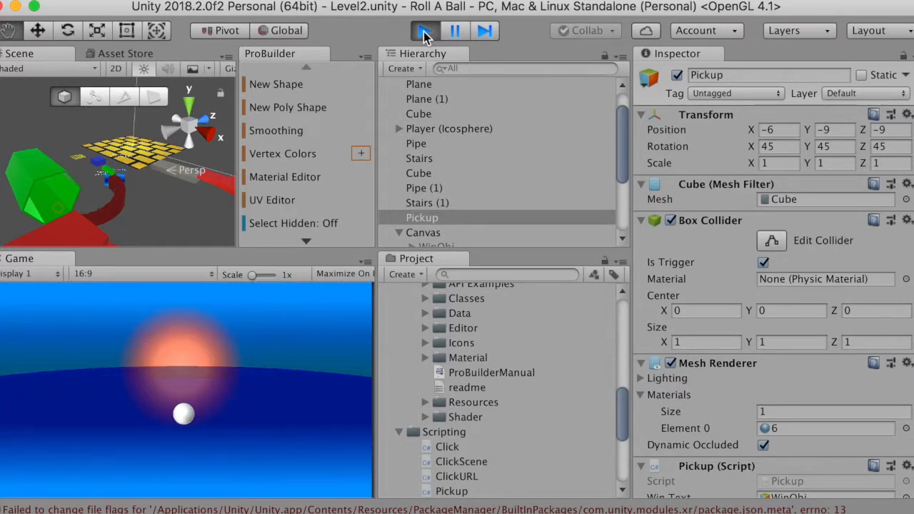
left_click(423, 32)
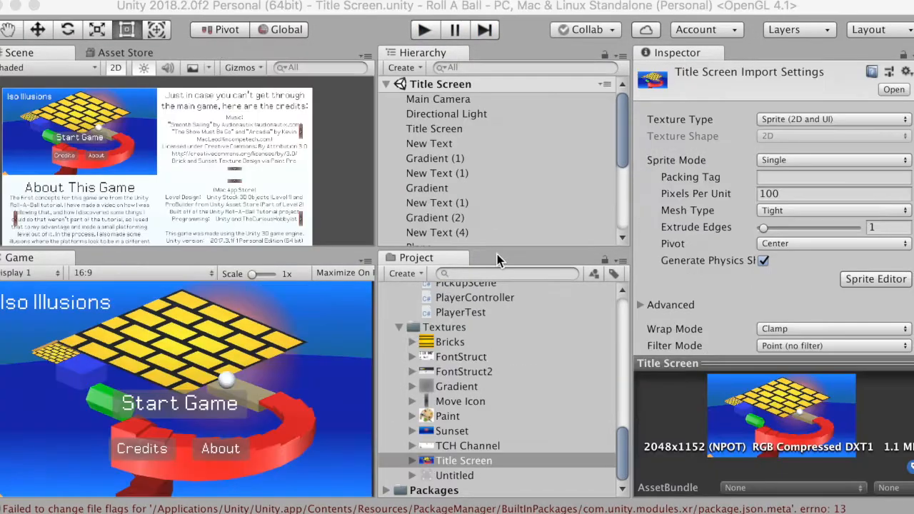
Step: Set the texture type of the Title Screen image in the Textures folder to Sprite (2D and UI)
left_click(498, 254)
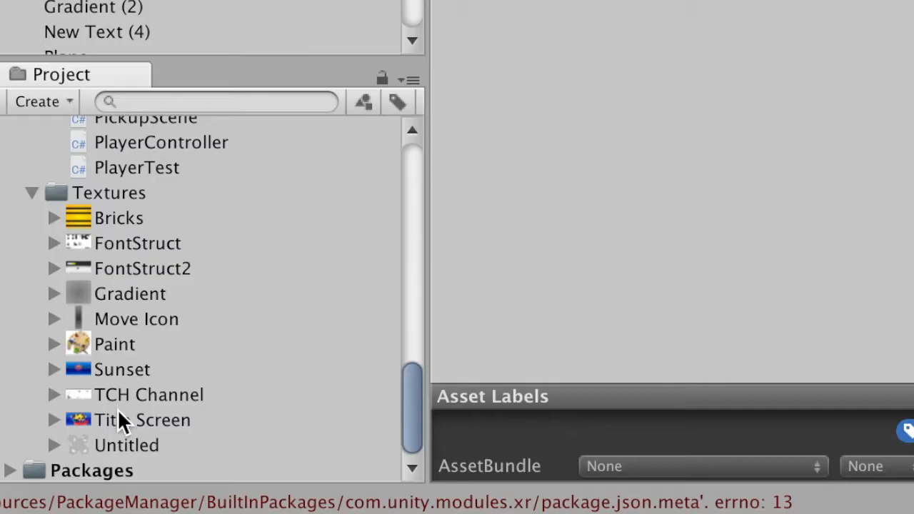
left_click(450, 470)
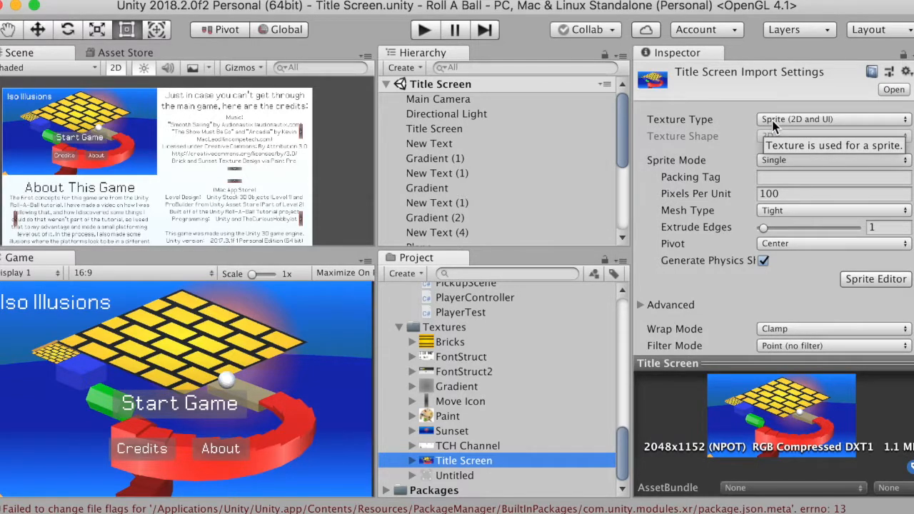
left_click(773, 121)
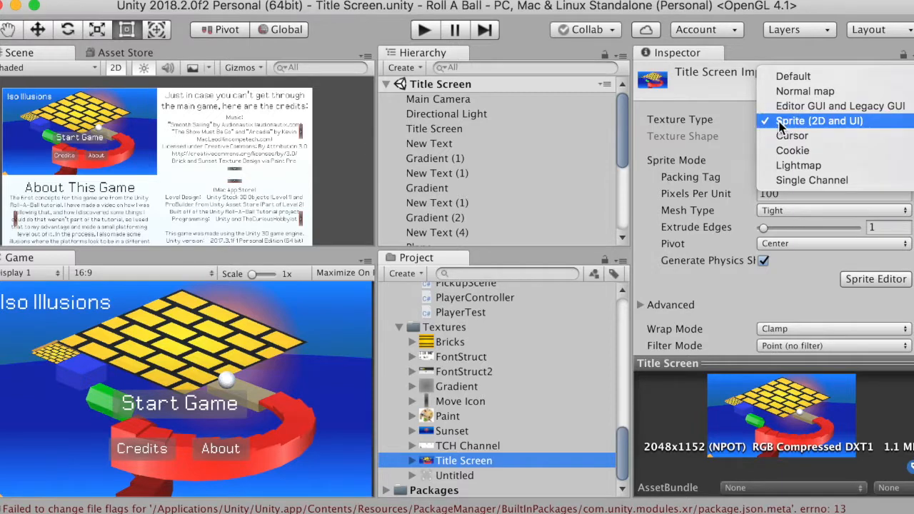
left_click(782, 123)
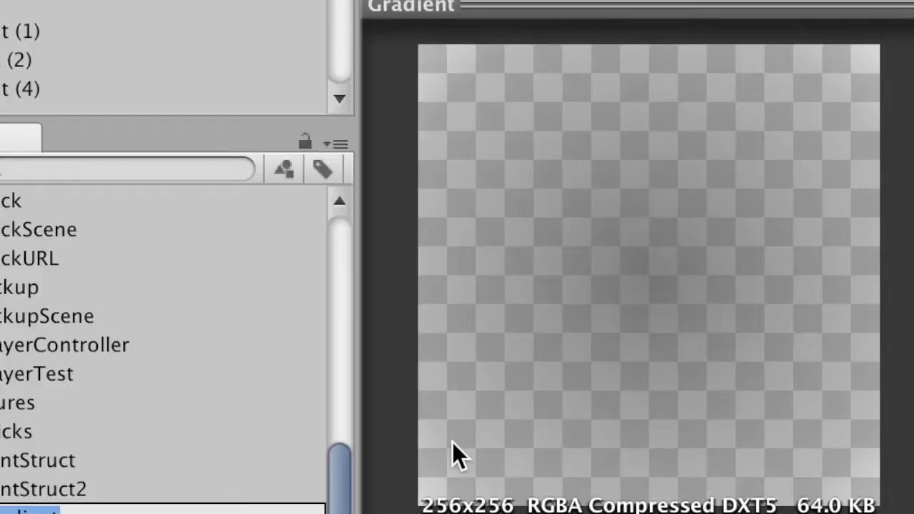
Step: Examine the Text Mesh settings of the title screen's New Text, New Text (1) and New Text (4) objects
left_click(566, 399)
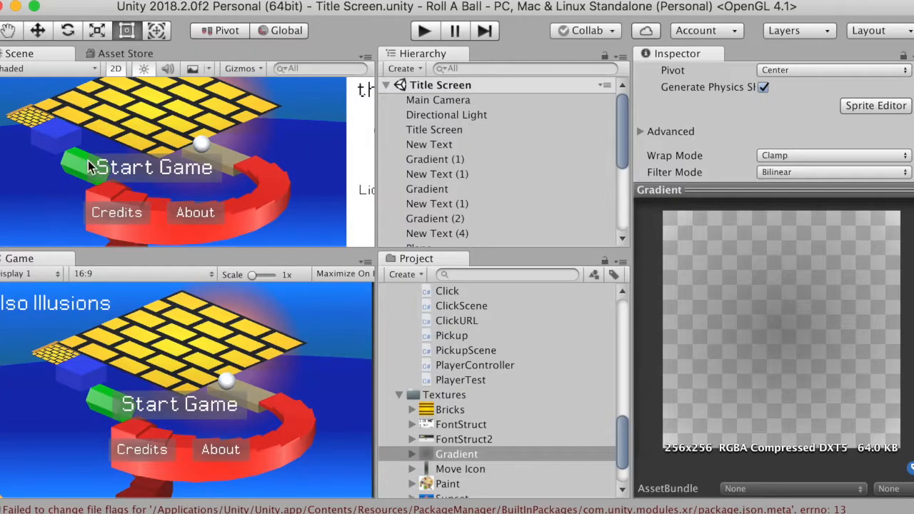
double_click(431, 145)
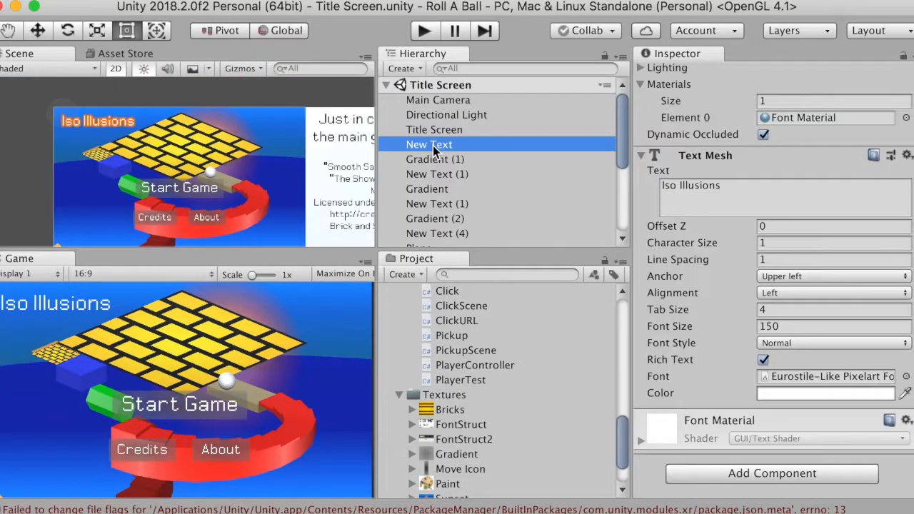
left_click(434, 175)
left_click(437, 234)
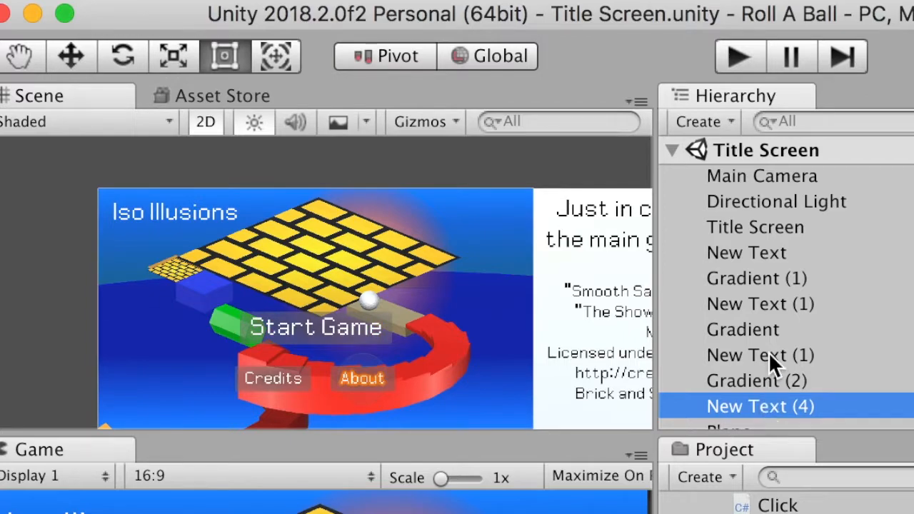
scroll(769, 352, "down", 5)
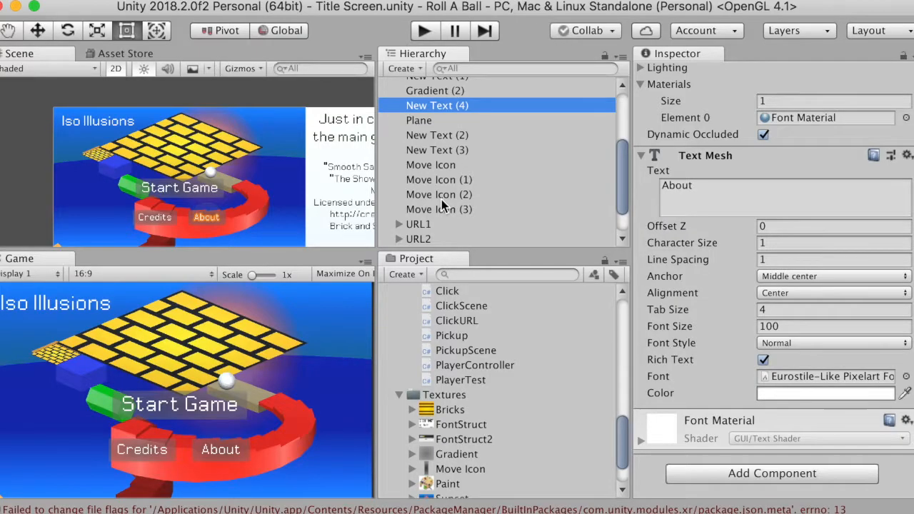
scroll(436, 135, "up", 3)
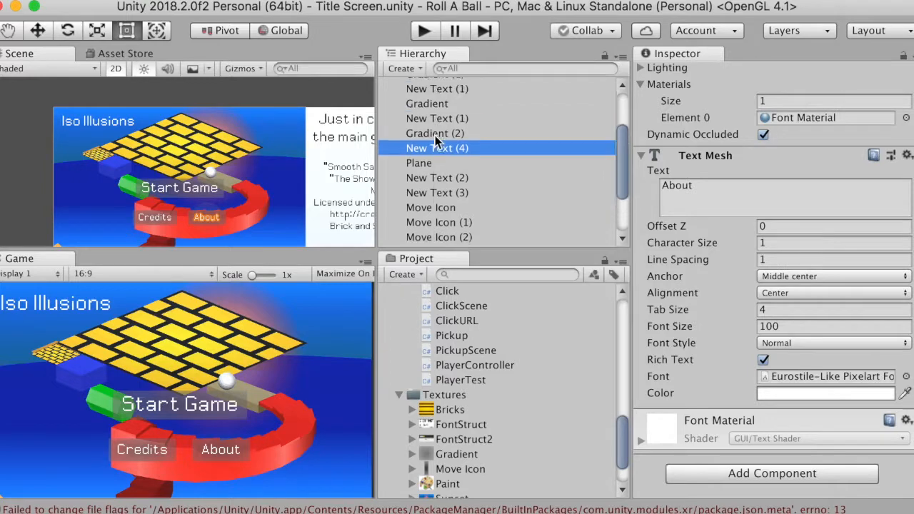
Step: Select the Gradient (2) sprite behind the About text and open its attached Click script in the code editor
left_click(443, 133)
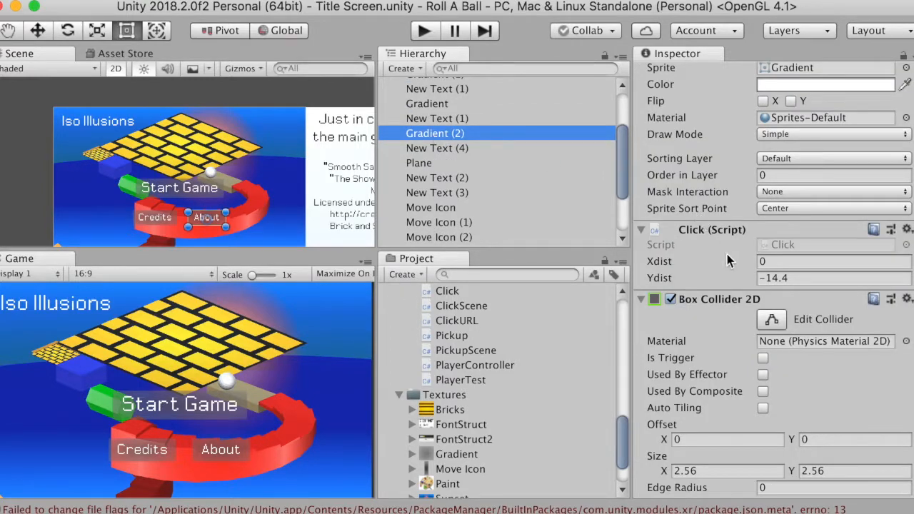
double_click(777, 247)
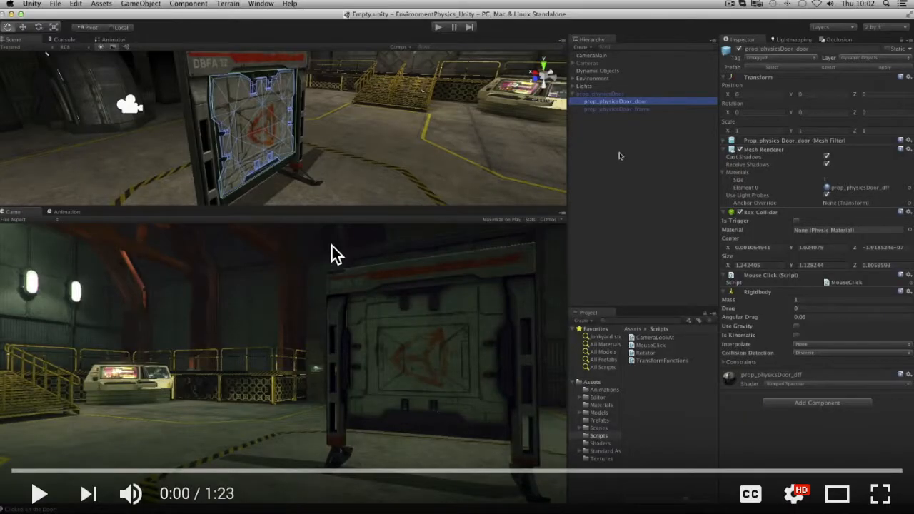
Step: Play the tutorial video on OnMouseDown, covering the MouseClick.cs door example and its in-game test
left_click(336, 250)
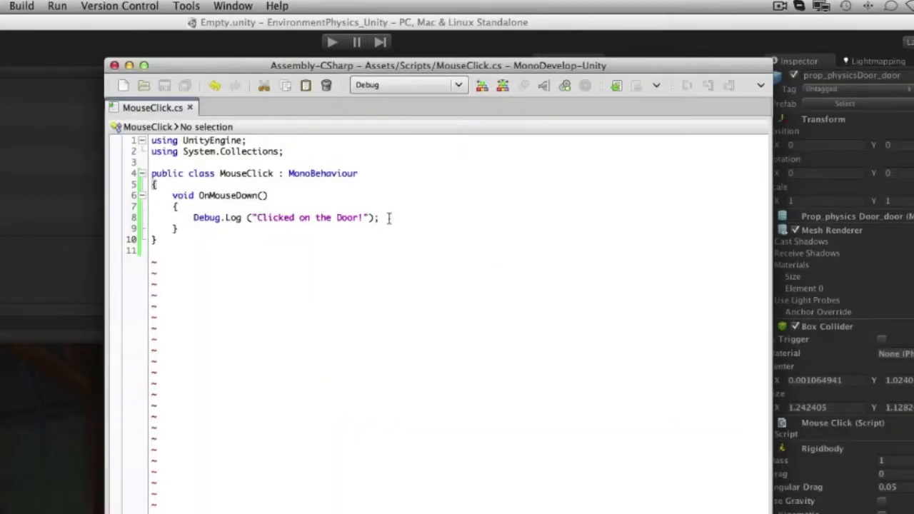
left_click_drag(389, 218, 178, 224)
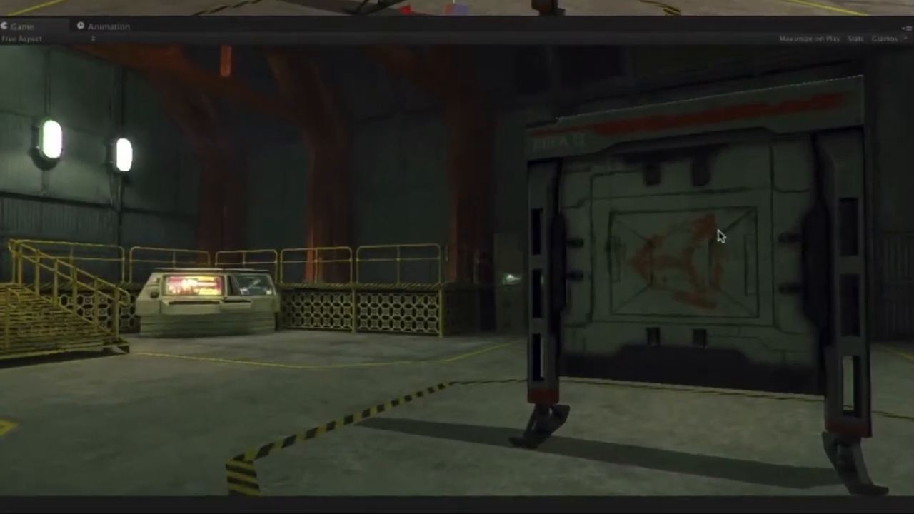
left_click(718, 227)
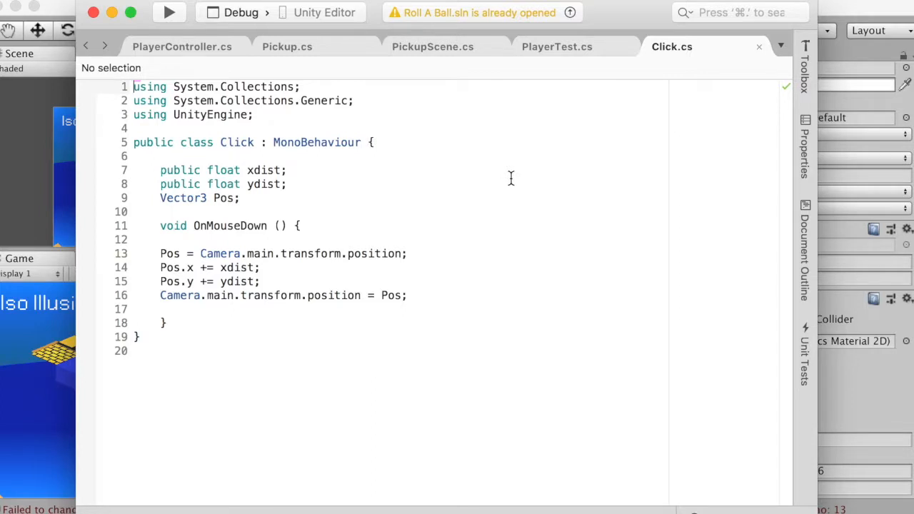
Step: Examine Click.cs, covering the OnMouseDown function, the public xdist and ydist floats and the lines that offset the main camera's position
left_click_drag(147, 226, 343, 226)
left_click(344, 226)
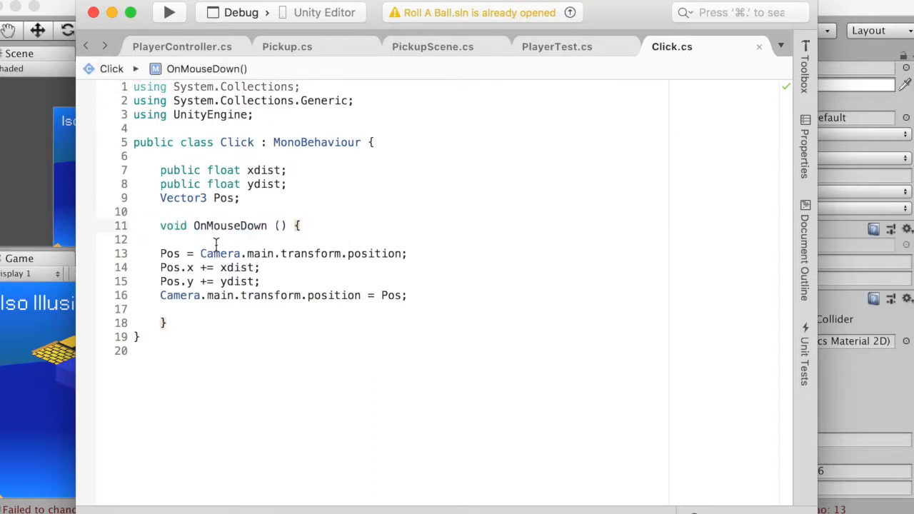
left_click(159, 170)
left_click_drag(159, 170, 332, 170)
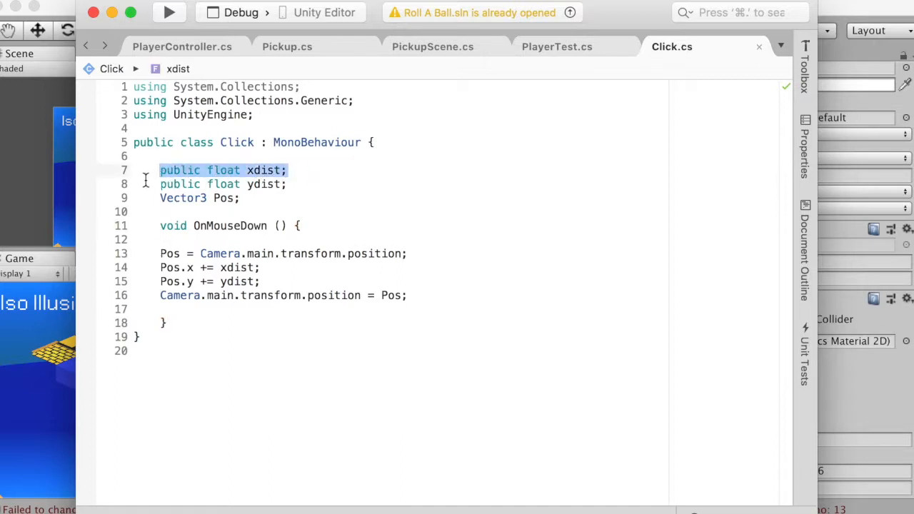
left_click_drag(146, 184, 307, 185)
left_click(307, 185)
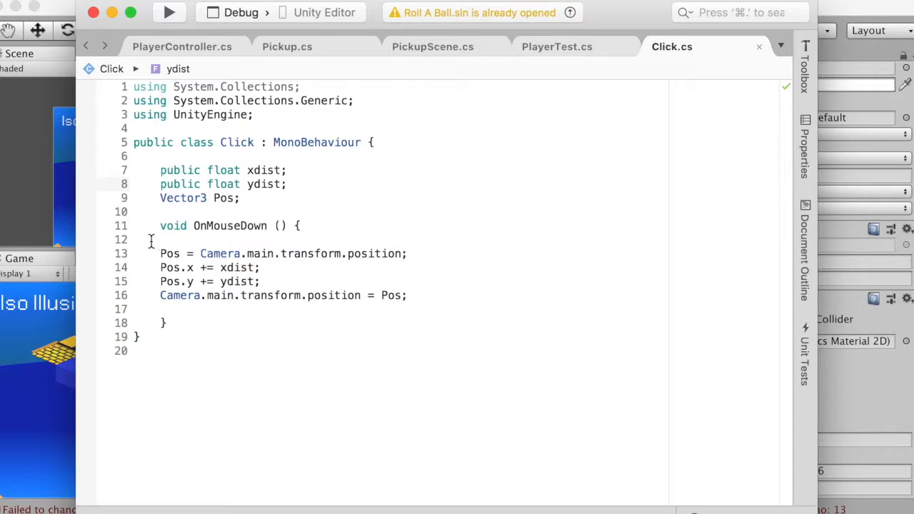
left_click_drag(159, 253, 262, 269)
left_click_drag(155, 279, 259, 281)
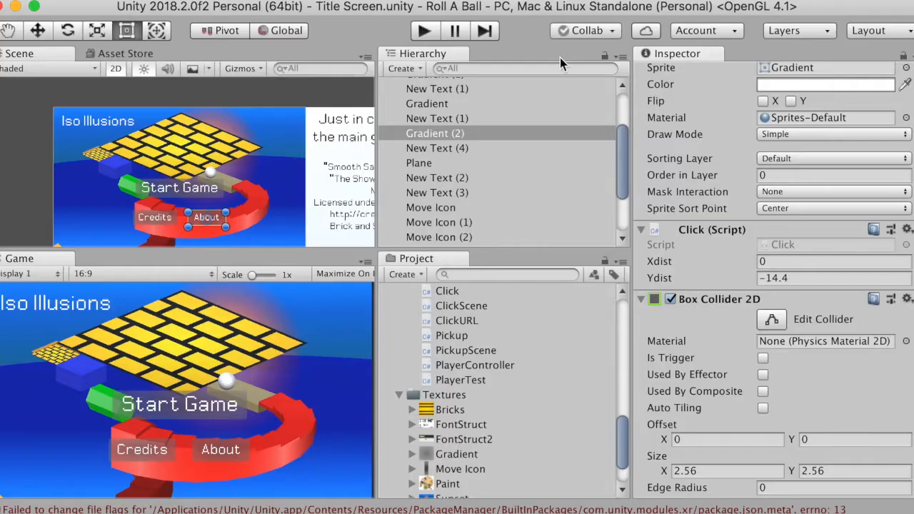
Step: Review the Click script's Xdist and Ydist fields on the Gradient (2) and Gradient (1) sprites
left_click(783, 262)
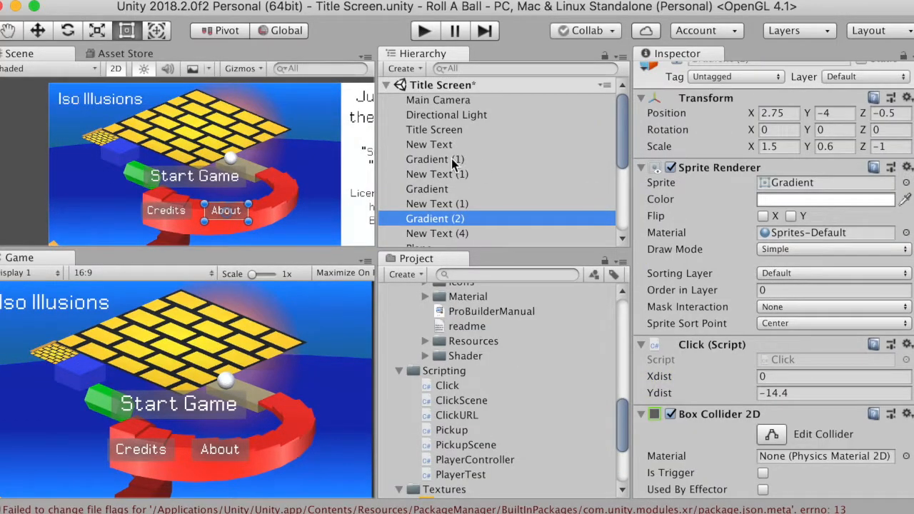
left_click(451, 159)
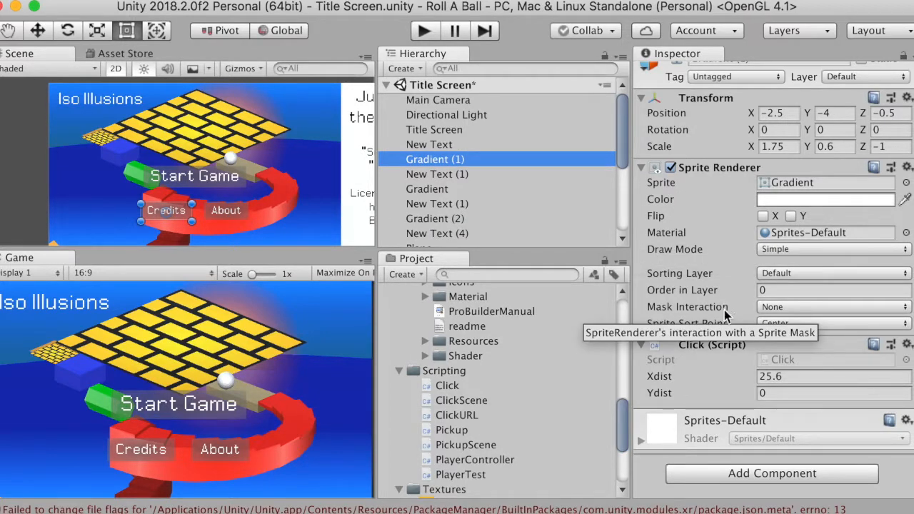
left_click(791, 376)
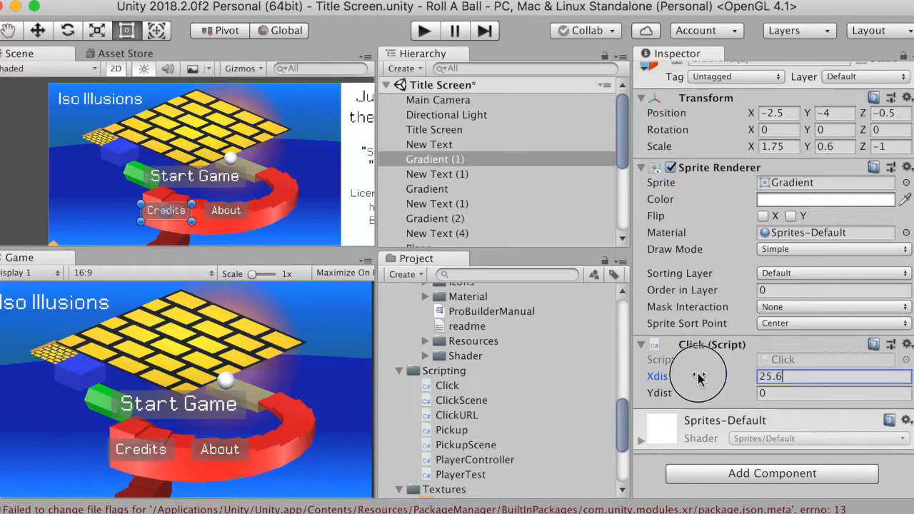
Step: Add a Box Collider 2D to the Gradient (1) sprite behind Credits and stretch the collider's upper edge upward
left_click(746, 474)
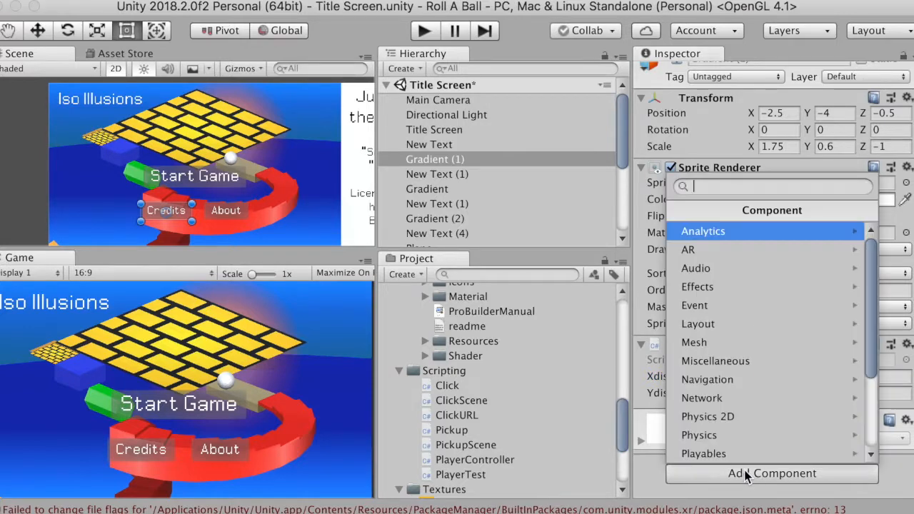
left_click(740, 417)
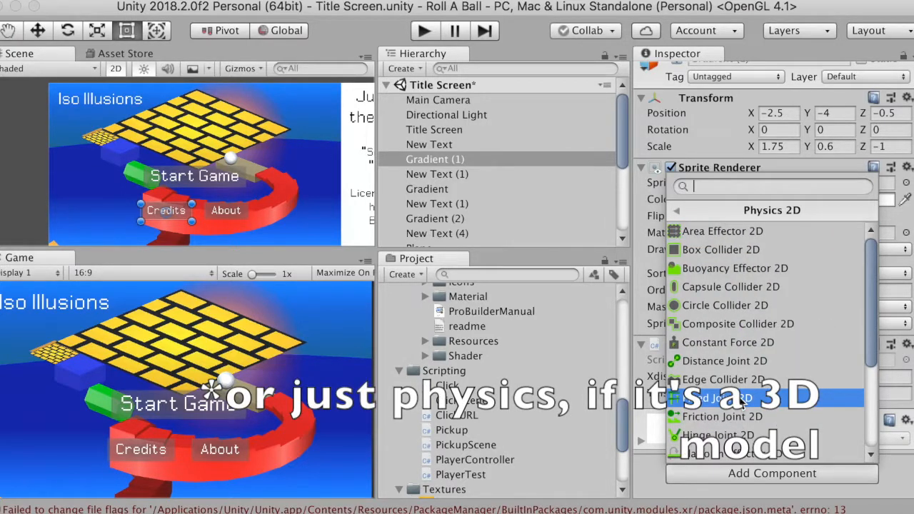
scroll(743, 404, "down", 5)
scroll(728, 293, "up", 5)
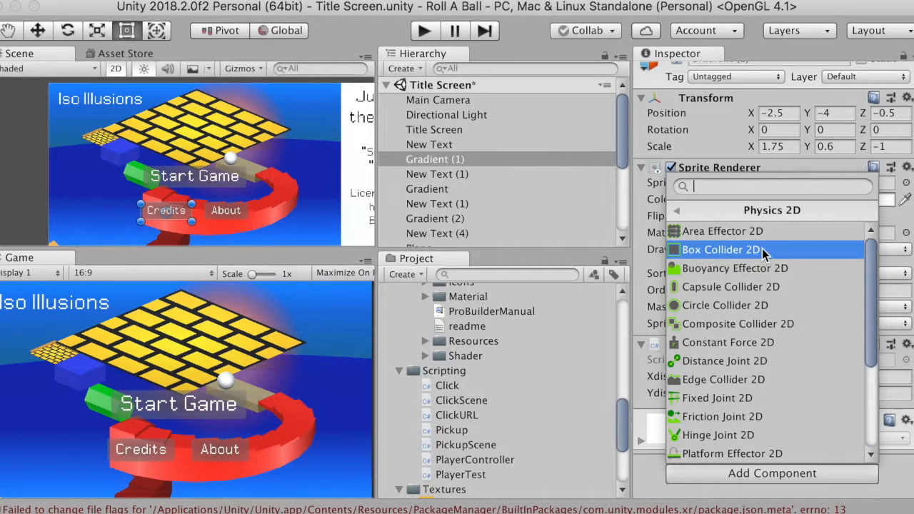
left_click(714, 251)
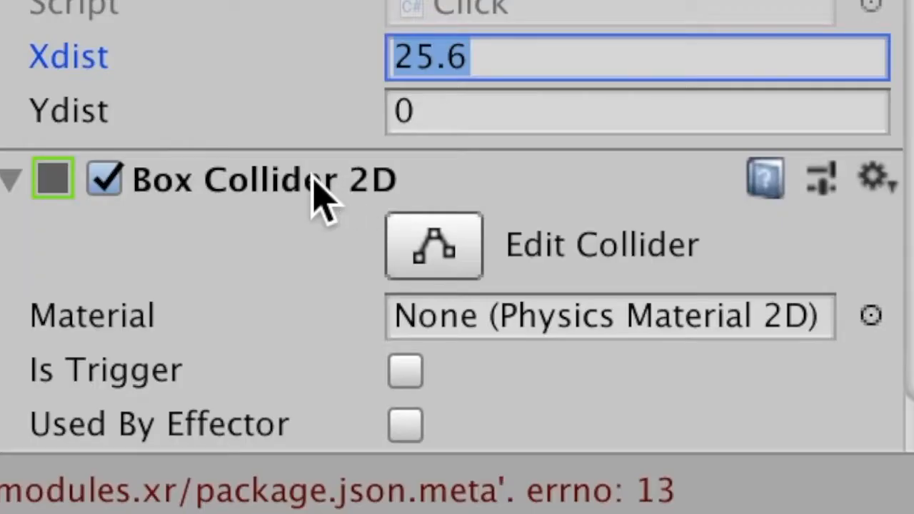
left_click(432, 253)
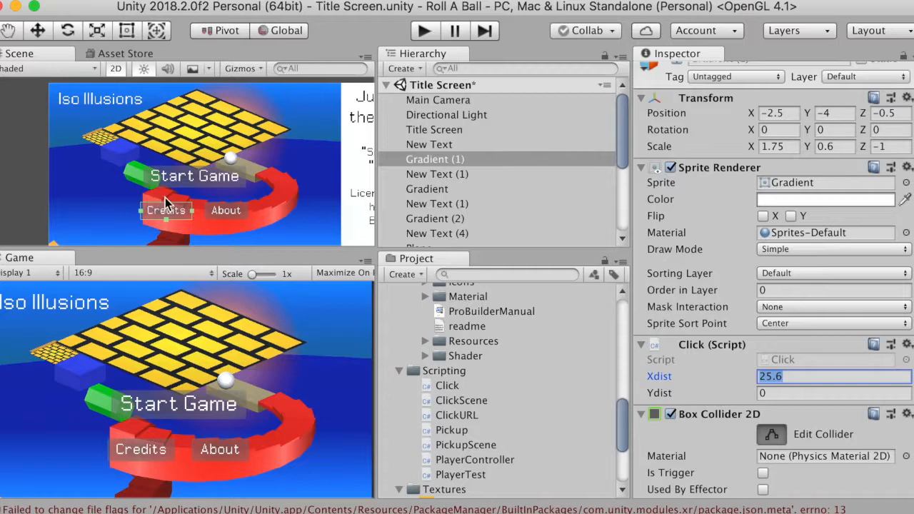
left_click_drag(166, 202, 166, 164)
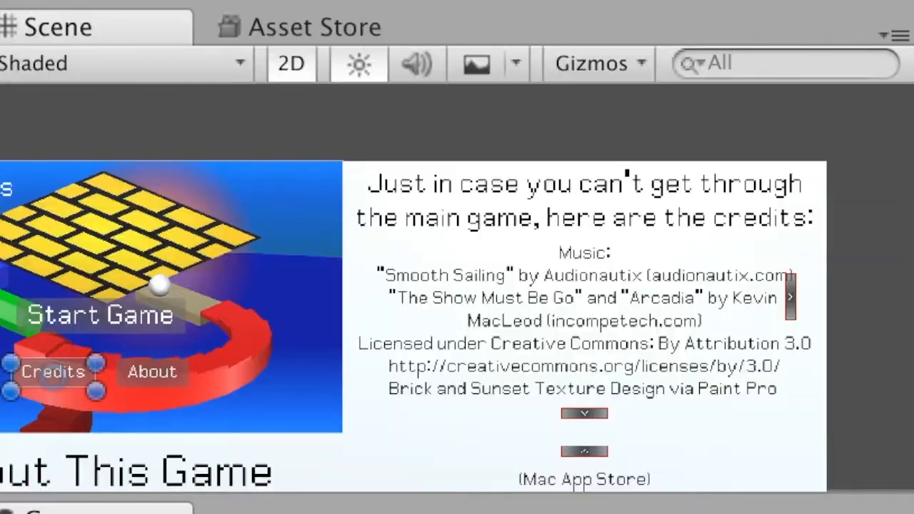
Step: Examine the text objects and background planes that make up the credits page and the About This Game page
left_click(584, 435)
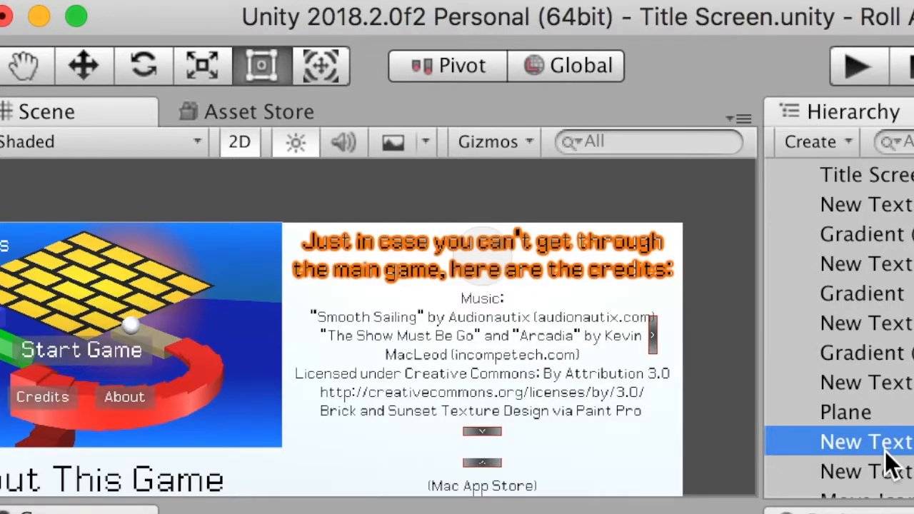
left_click(891, 471)
scroll(893, 450, "down", 3)
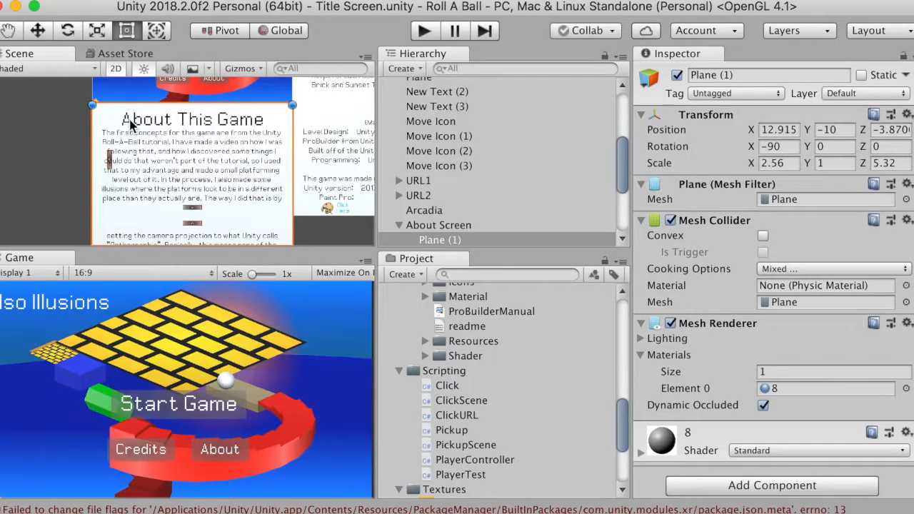
left_click(131, 121)
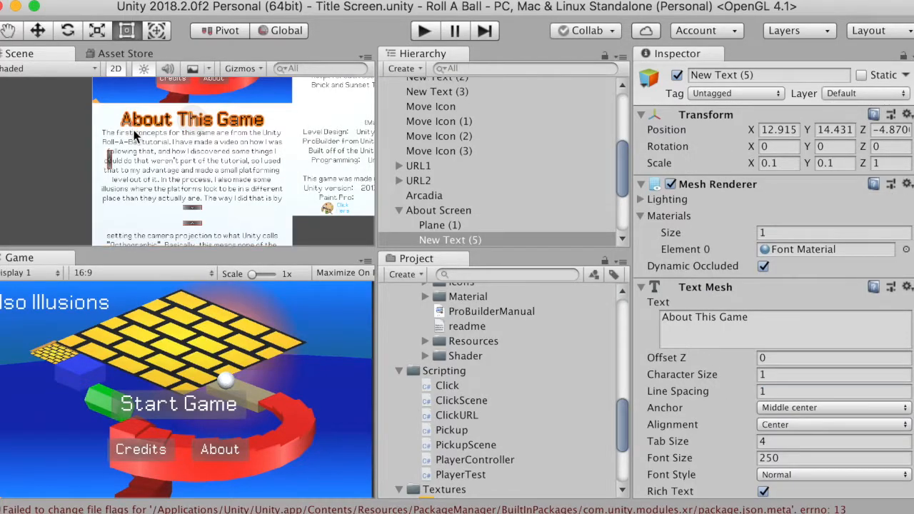
left_click(141, 142)
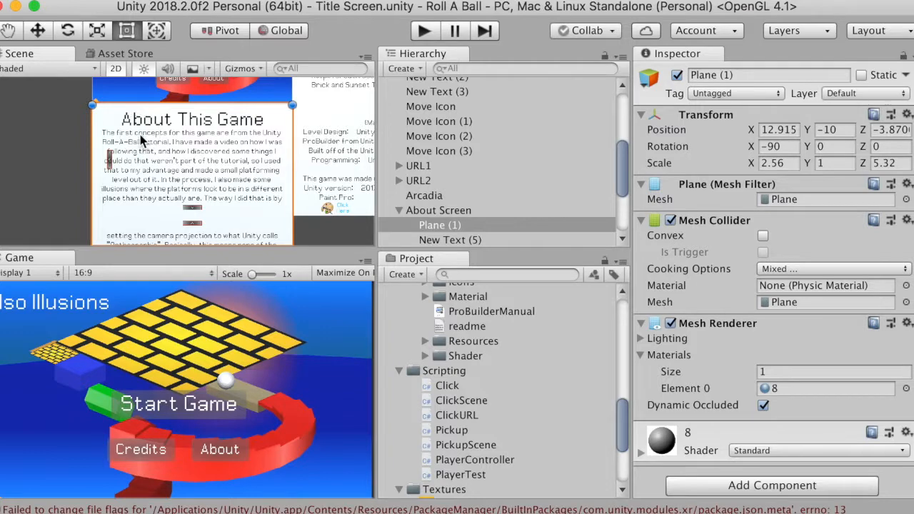
left_click(141, 138)
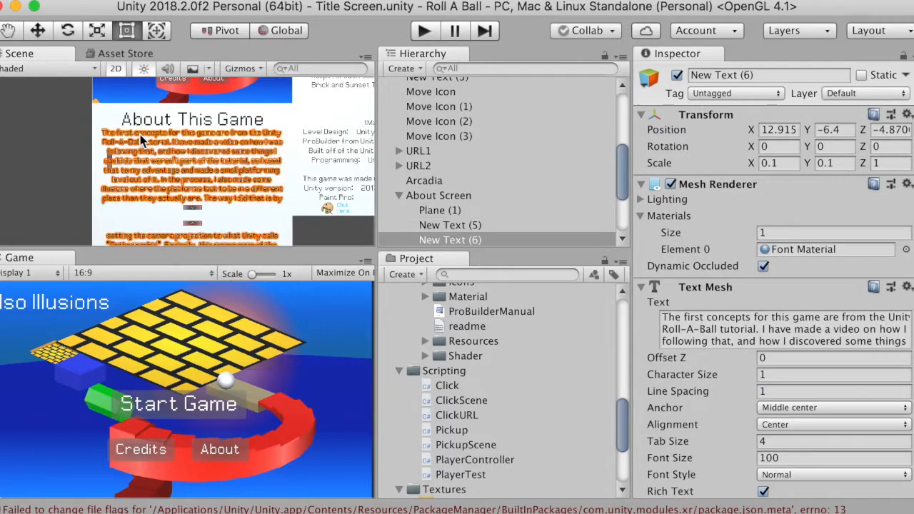
left_click(193, 215)
scroll(26, 184, "down", 3)
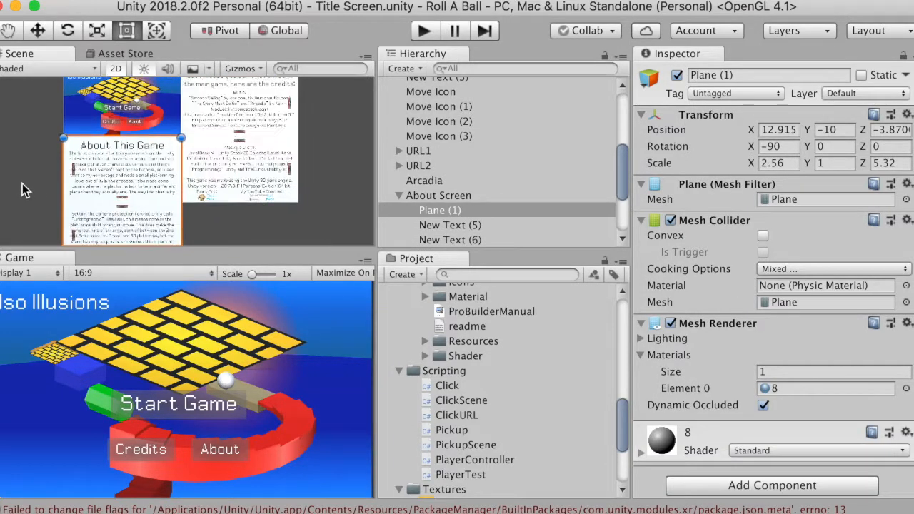
Step: Play-test the title screen, going through both parts of the credits page, returning to the title and opening the About page
key("super+p")
left_click(146, 450)
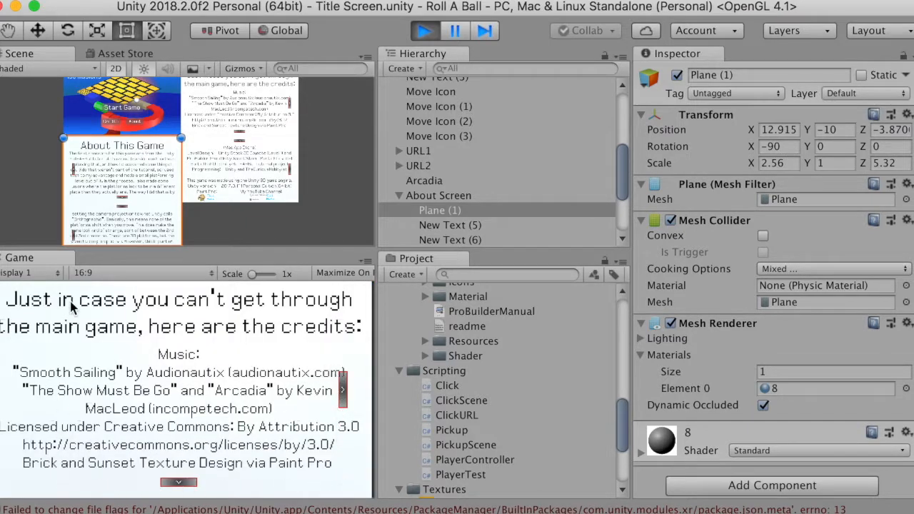
left_click(183, 483)
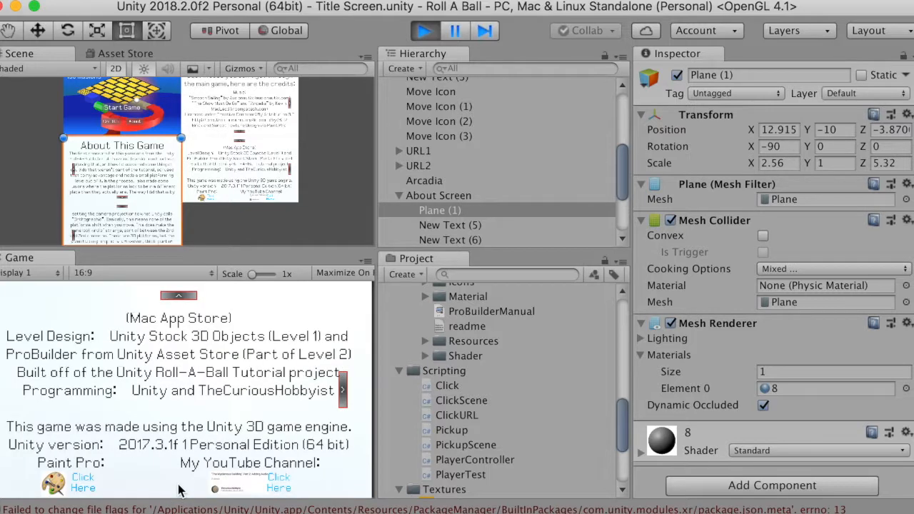
left_click(342, 390)
left_click(142, 448)
left_click(342, 393)
left_click(218, 448)
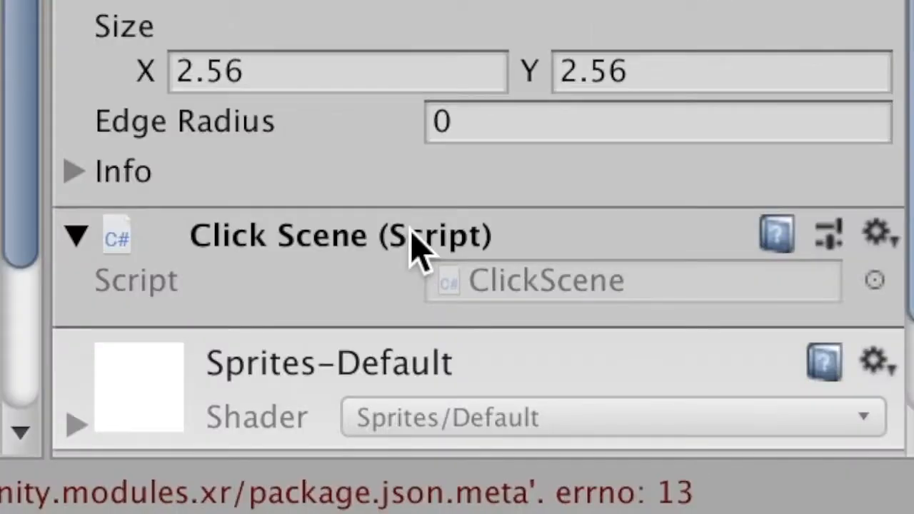
Step: Open the ClickScene script attached to the Gradient sprite and examine its SceneManager.LoadScene line for Level1
left_click(415, 244)
left_click(418, 248)
double_click(476, 284)
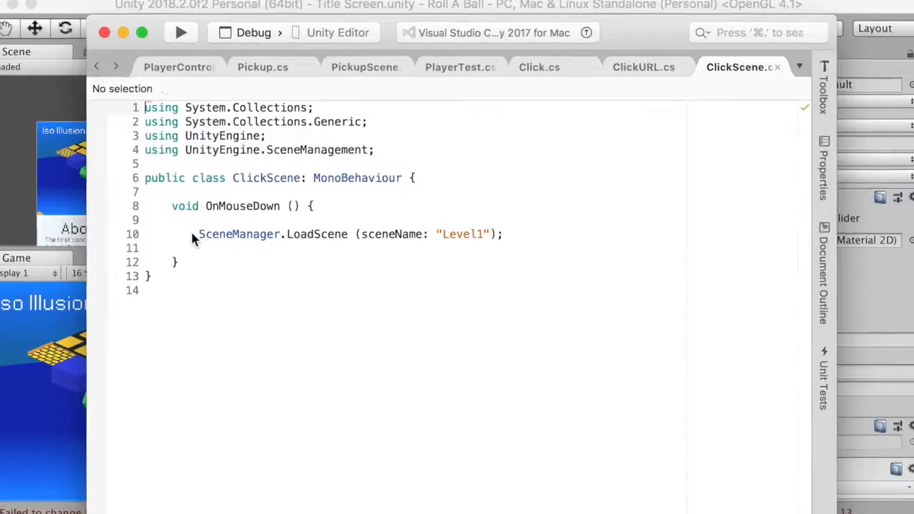
left_click_drag(191, 233, 517, 239)
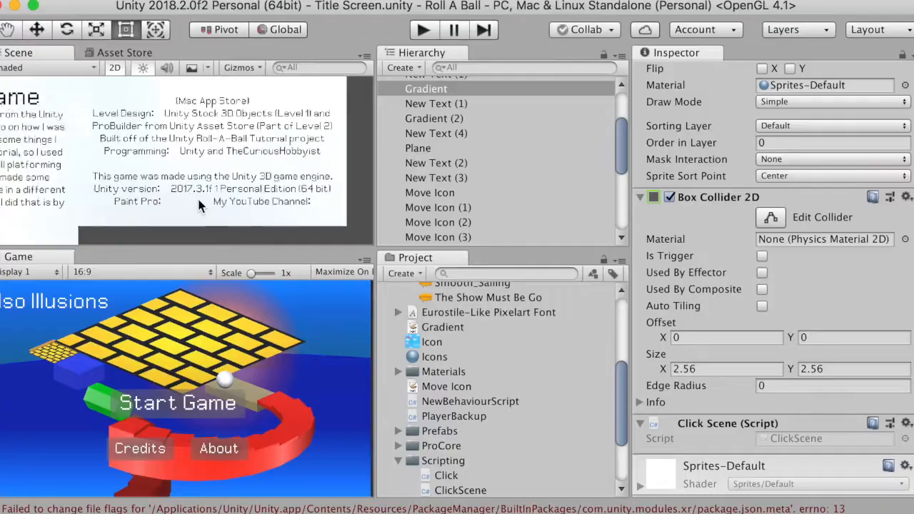
Step: Open the ClickURL script attached to the URL1 object and examine its tag conditions and the public webLocator string
scroll(199, 206, "down", 2)
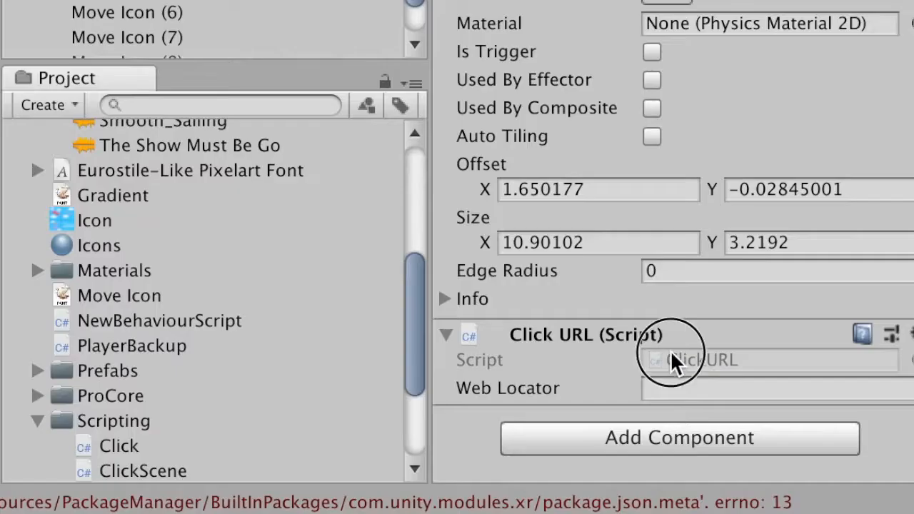
double_click(670, 350)
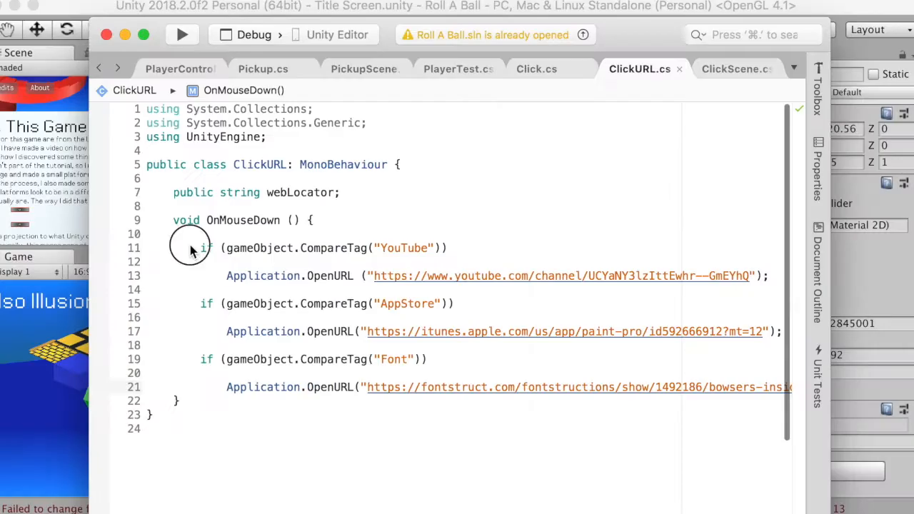
left_click_drag(200, 248, 524, 405)
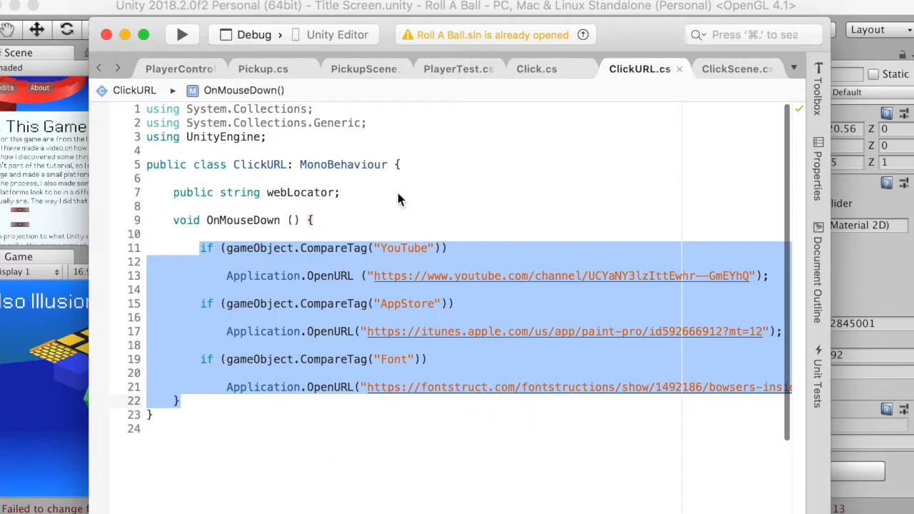
left_click(347, 190)
left_click_drag(193, 192, 371, 193)
left_click(371, 195)
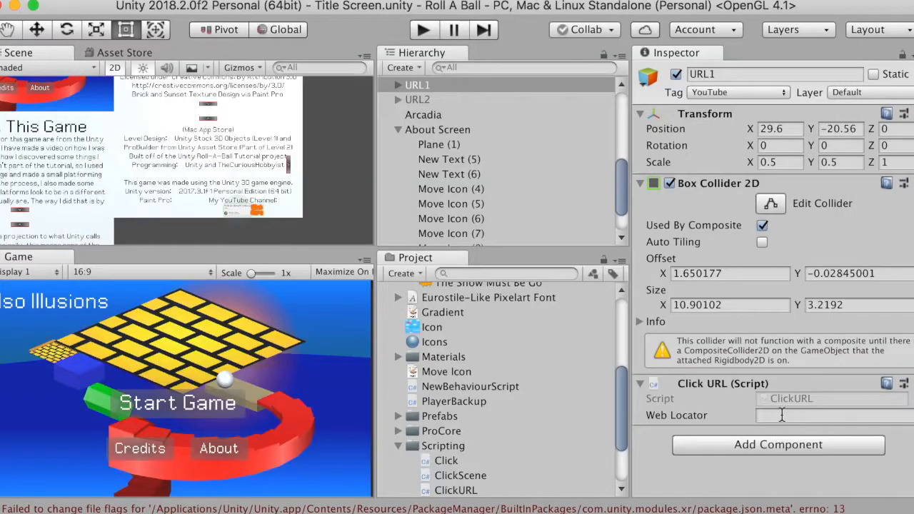
left_click(776, 416)
type("My URL Link")
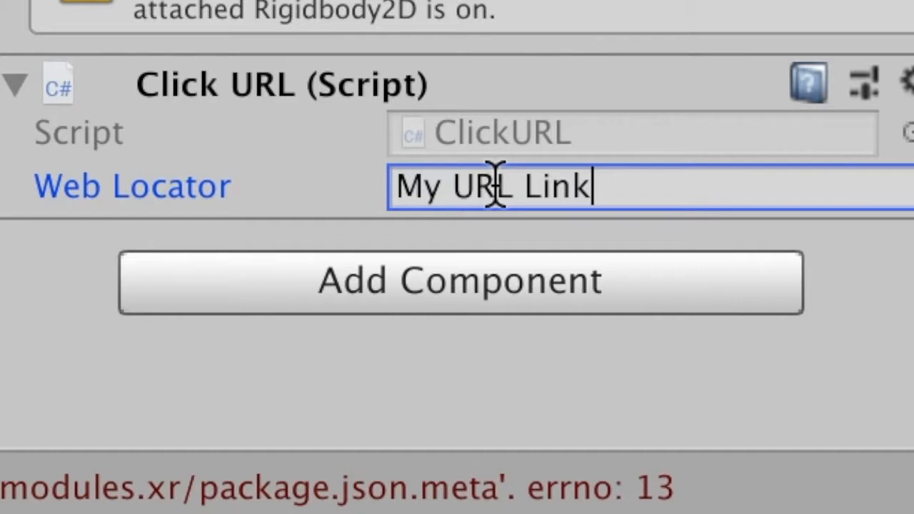
type(" (https://")
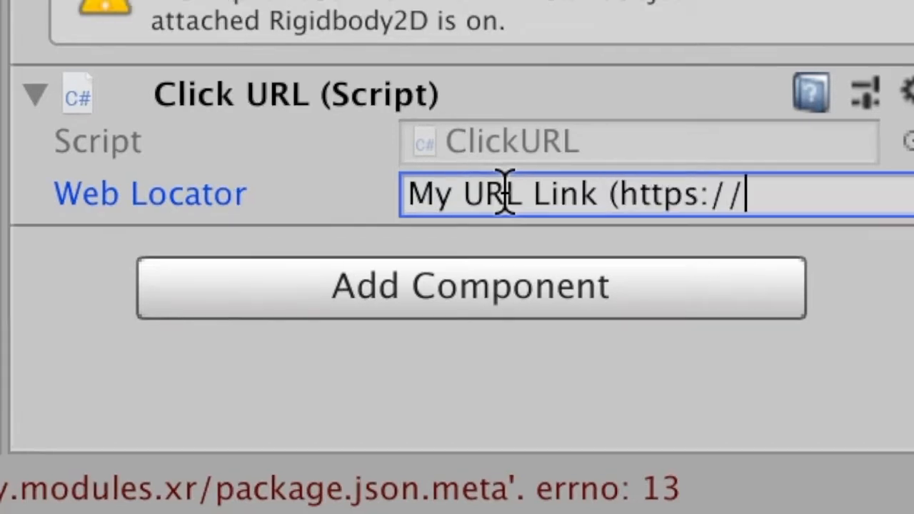
type("www.x")
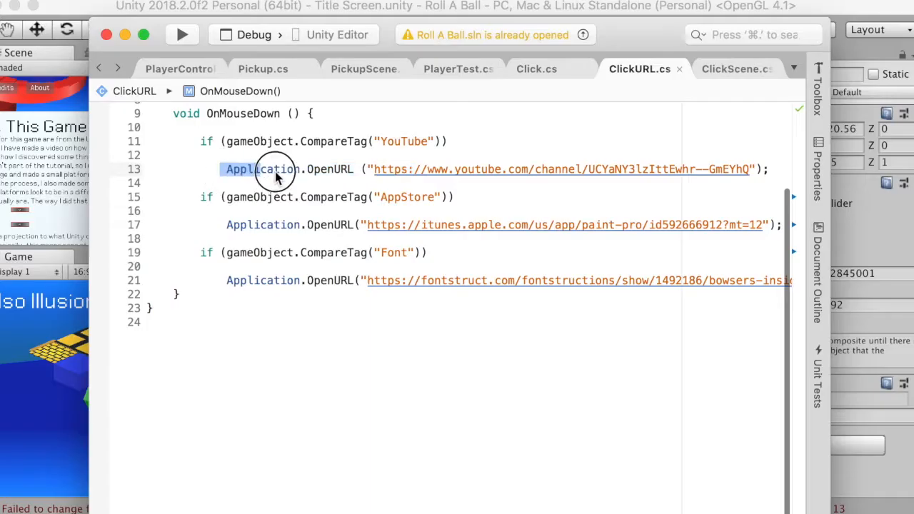
Step: Examine the Application.OpenURL call and its YouTube channel address under the YouTube tag condition in the ClickURL script
triple_click(275, 170)
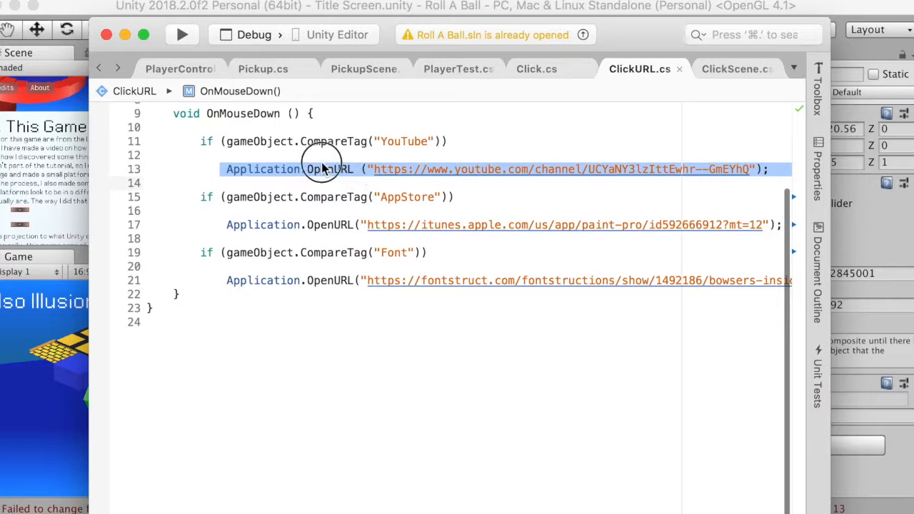
left_click(323, 174)
double_click(306, 169)
left_click_drag(363, 169, 774, 176)
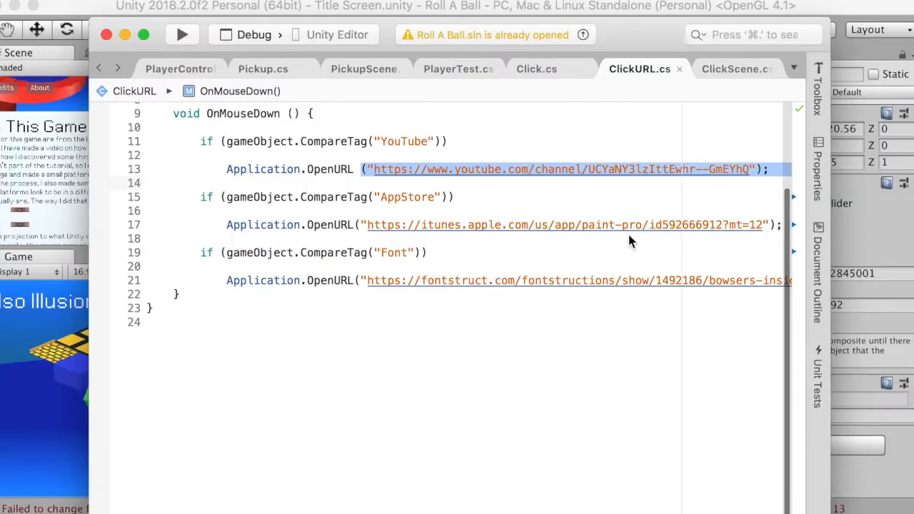
scroll(628, 239, "up", 3)
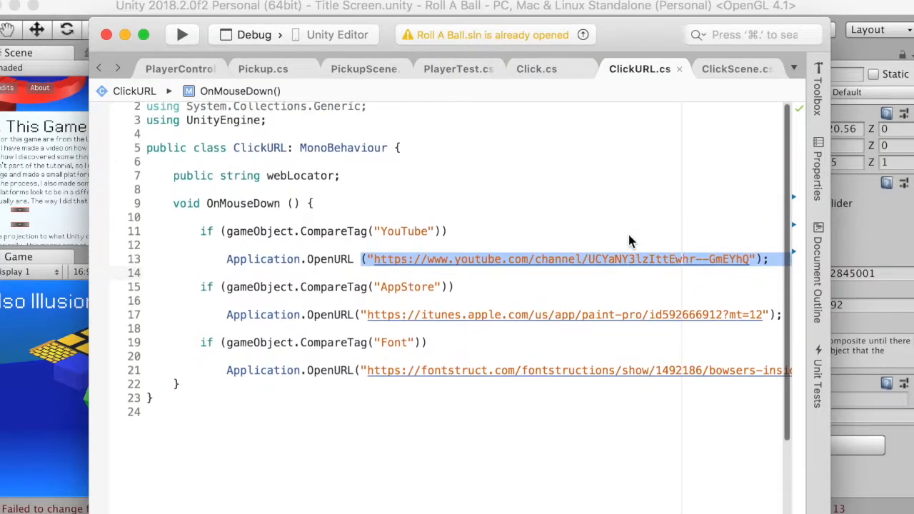
Step: Review the OnMouseDown function in ClickURL, from the YouTube tag check to the Font tag check and its OpenURL line
left_click_drag(317, 221, 145, 222)
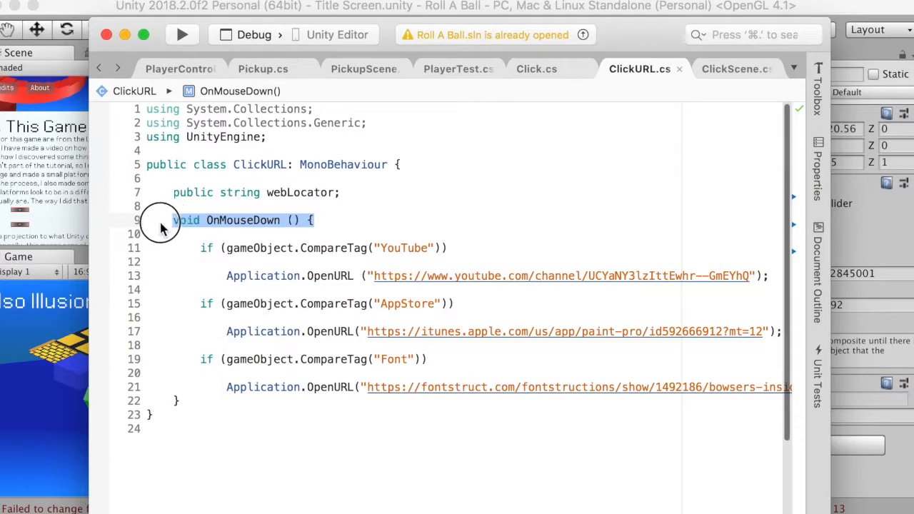
left_click(305, 226)
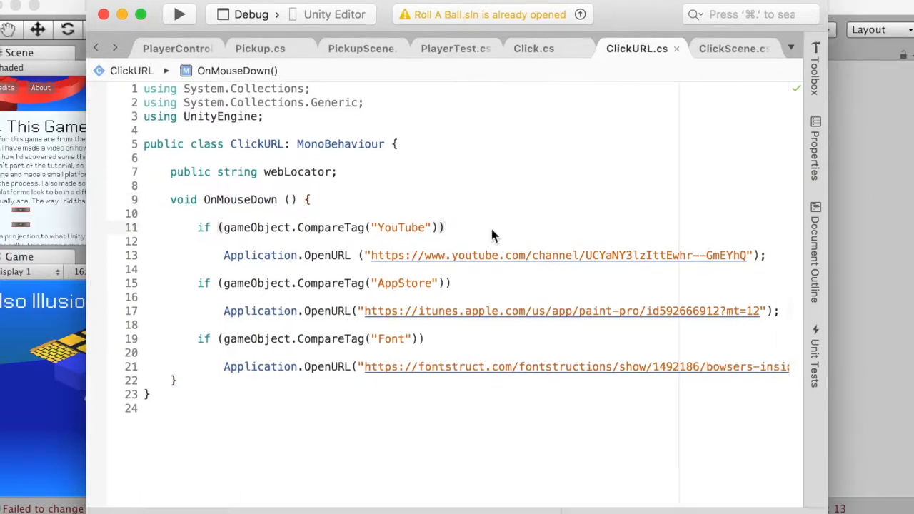
left_click_drag(491, 226, 140, 216)
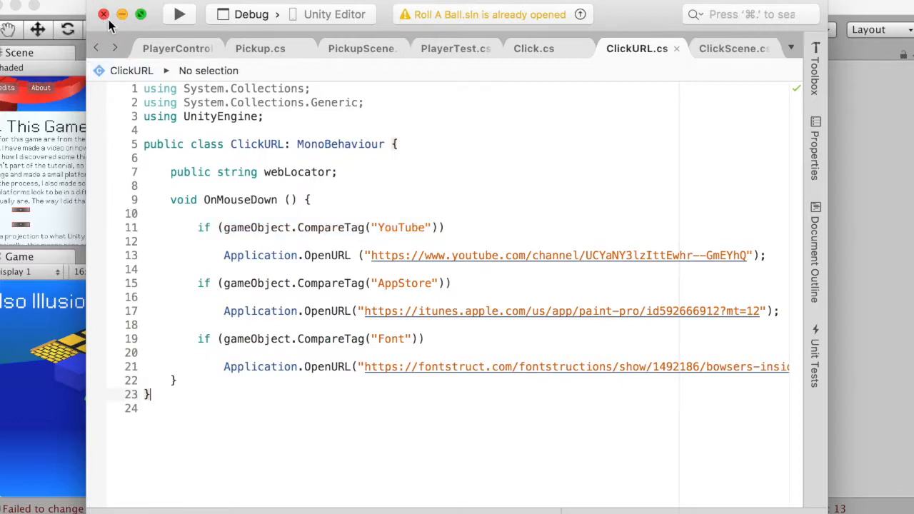
left_click(104, 15)
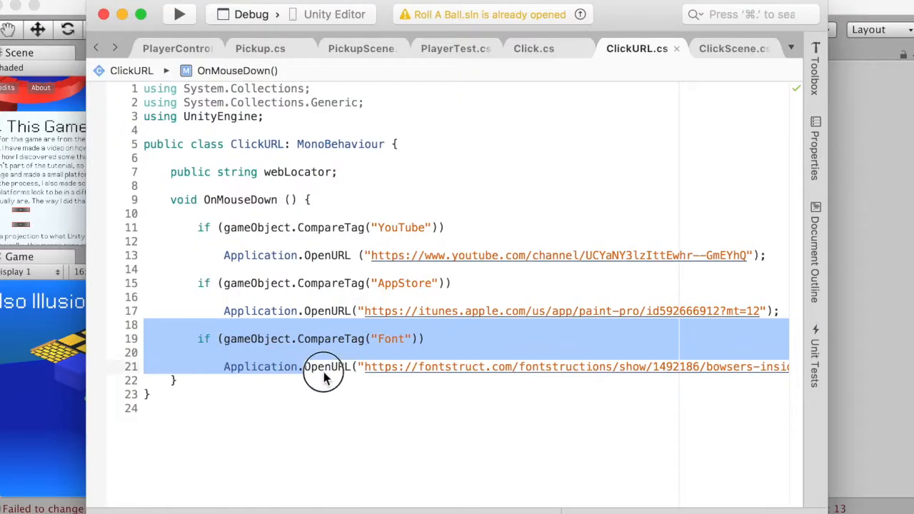
left_click_drag(320, 369, 407, 379)
left_click(257, 388)
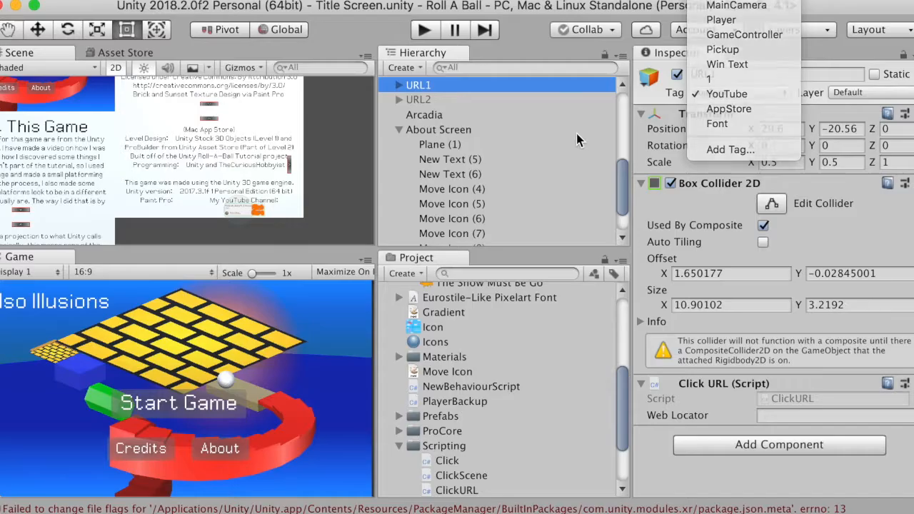
Step: Check the tag assigned to URL1 and inspect the URL2 object and the ClickURL script asset
left_click(577, 134)
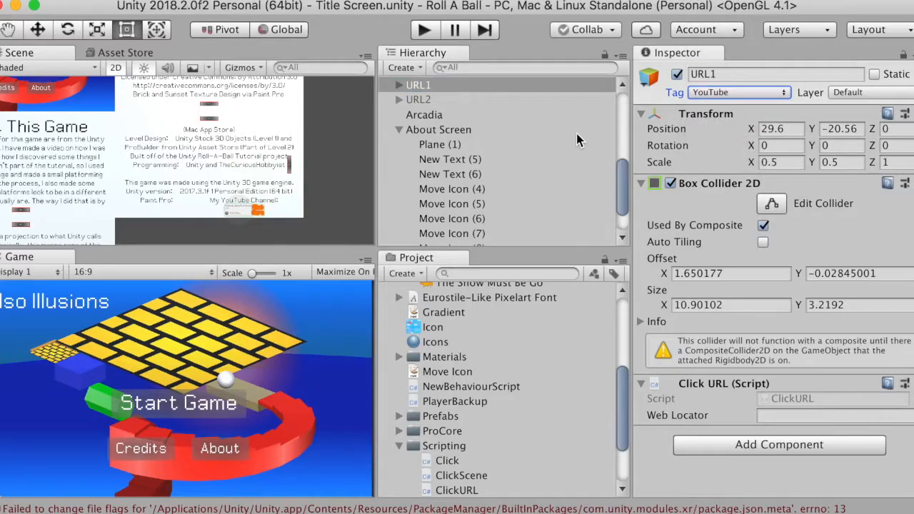
left_click(445, 100)
scroll(442, 400, "down", 3)
left_click(476, 425)
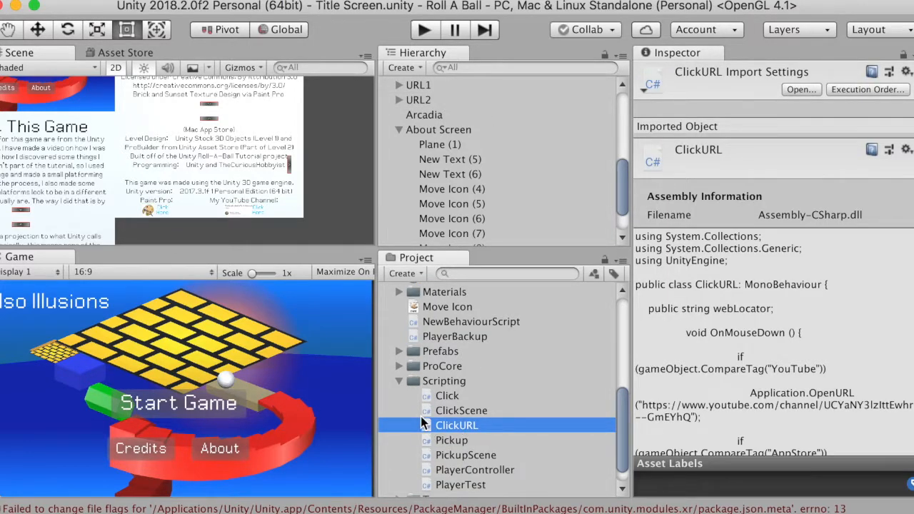
Step: Preview the textures used for the link images, including FontStruct, FontStruct2, Paint and TCH Channel
scroll(428, 400, "down", 5)
left_click(452, 357)
left_click(447, 372)
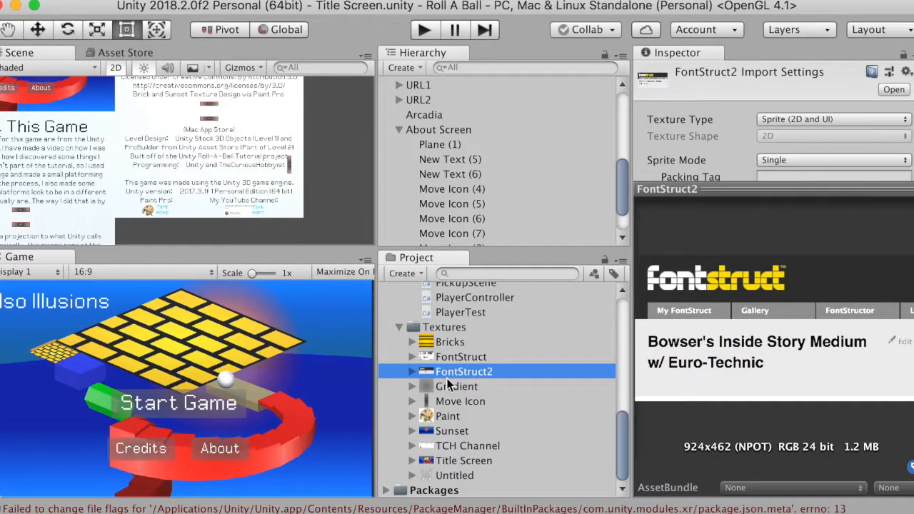
left_click(448, 401)
left_click(447, 417)
left_click(445, 445)
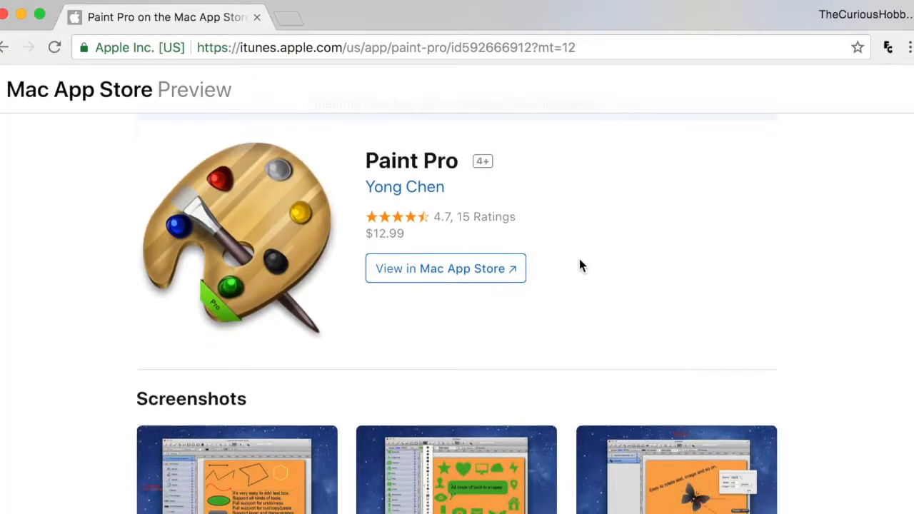
Step: Switch to the browser and look through the Paint Pro page on the Mac App Store
scroll(580, 266, "down", 10)
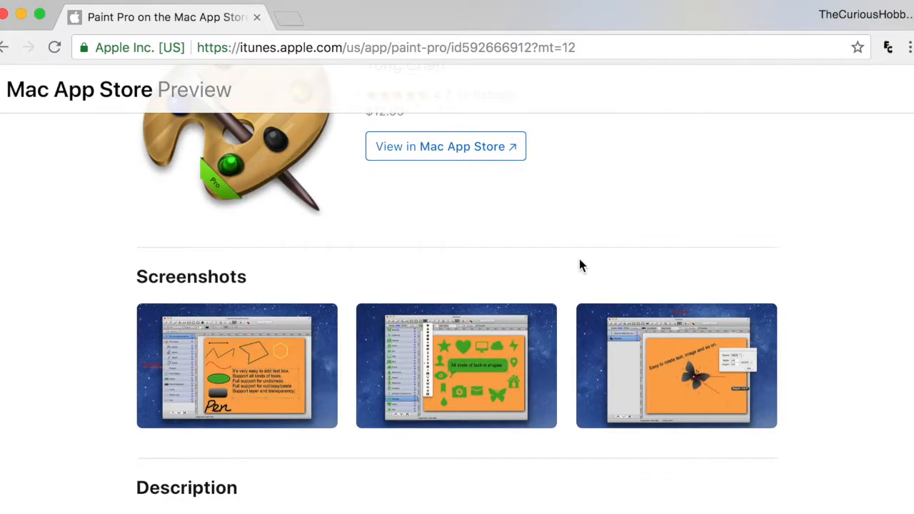
scroll(580, 260, "down", 15)
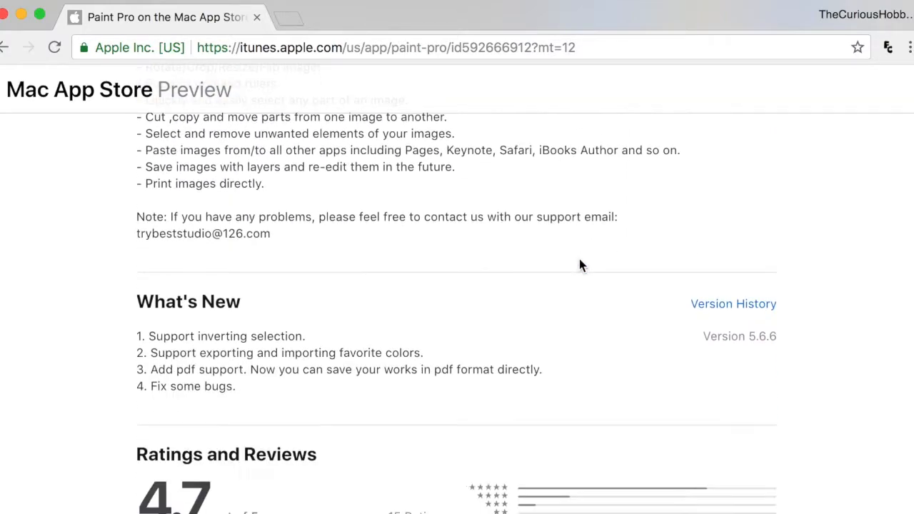
scroll(579, 261, "down", 5)
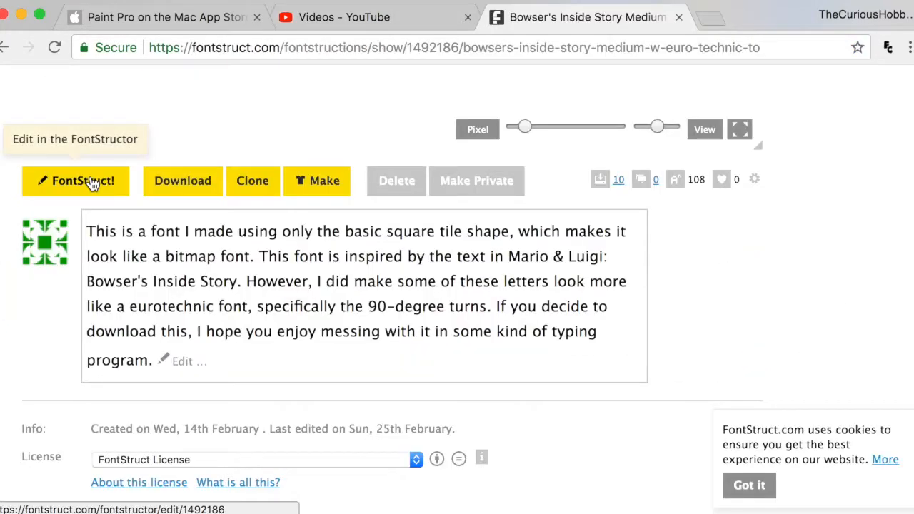
Step: Open the Bowser's Inside Story Medium font in the FontStructor editor and view several capital letters between O and Y
left_click(91, 184)
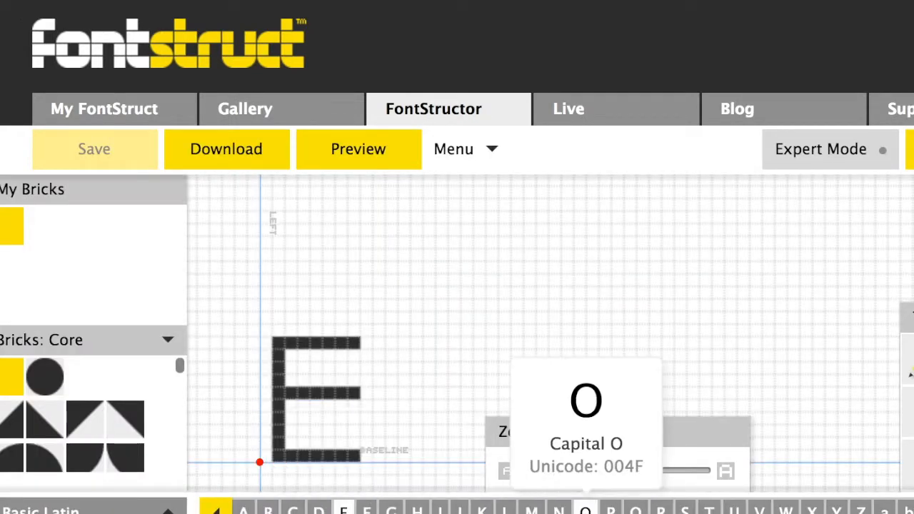
left_click(586, 510)
left_click(660, 510)
left_click(685, 510)
left_click(710, 510)
left_click(759, 510)
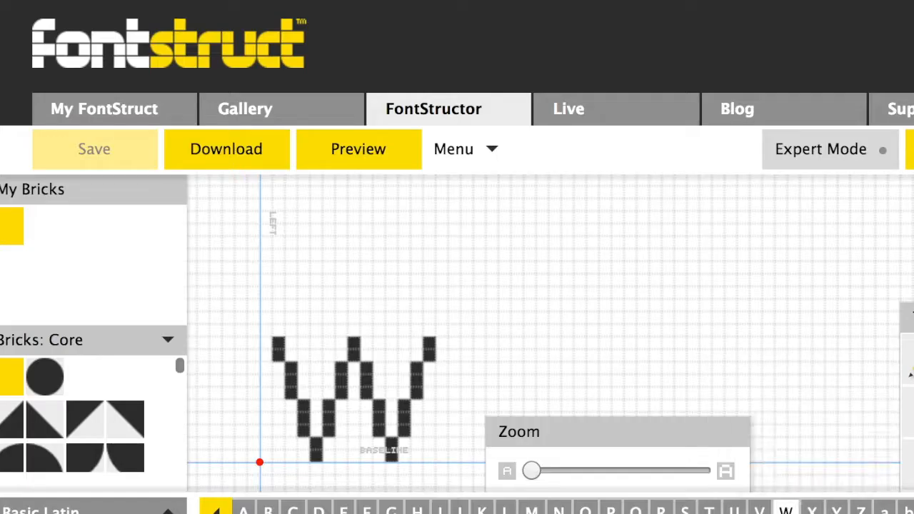
left_click(837, 509)
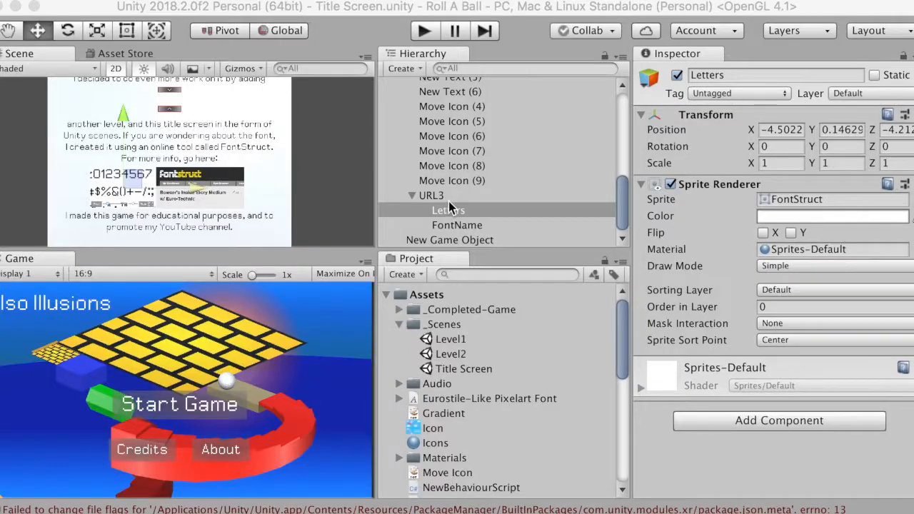
Step: Switch back to Unity, inspect the URL3 object's components and play-test the title screen's Credits button
left_click(428, 194)
left_click(424, 31)
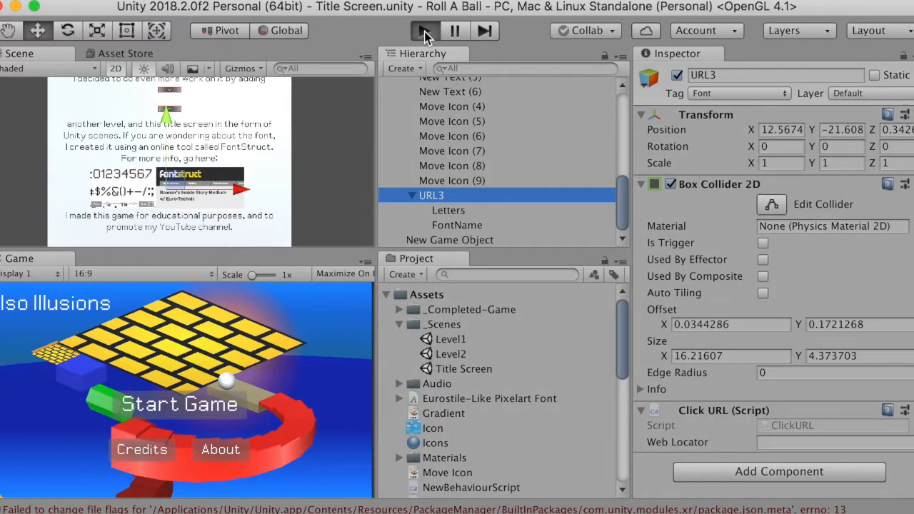
left_click(143, 452)
left_click(203, 367)
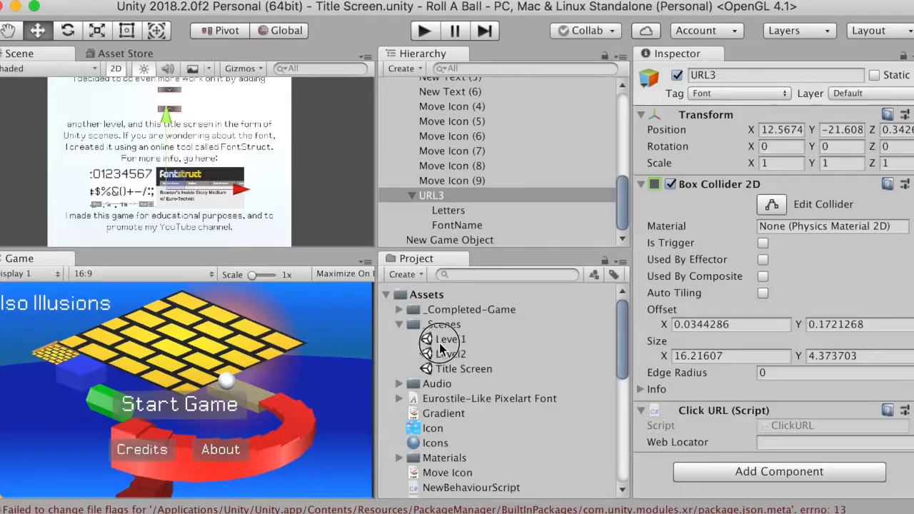
Step: Inspect the Level1, Level2 and Title Screen scene assets and the Arcadia audio clip, and play-test the About button
left_click(627, 95)
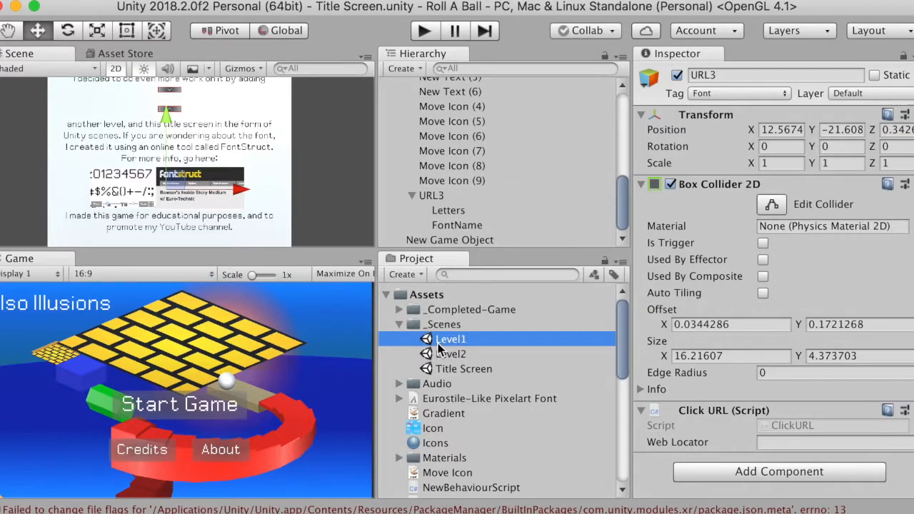
left_click(626, 142)
left_click(439, 369)
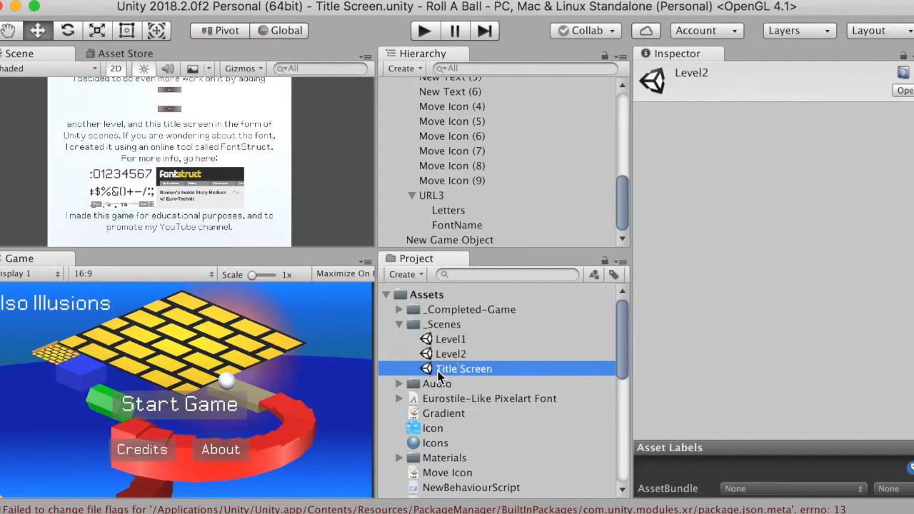
left_click(400, 384)
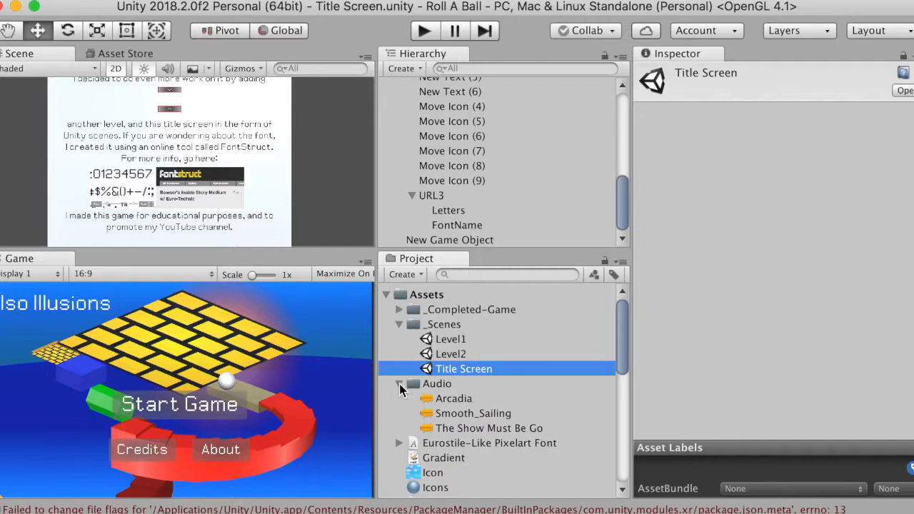
left_click(455, 399)
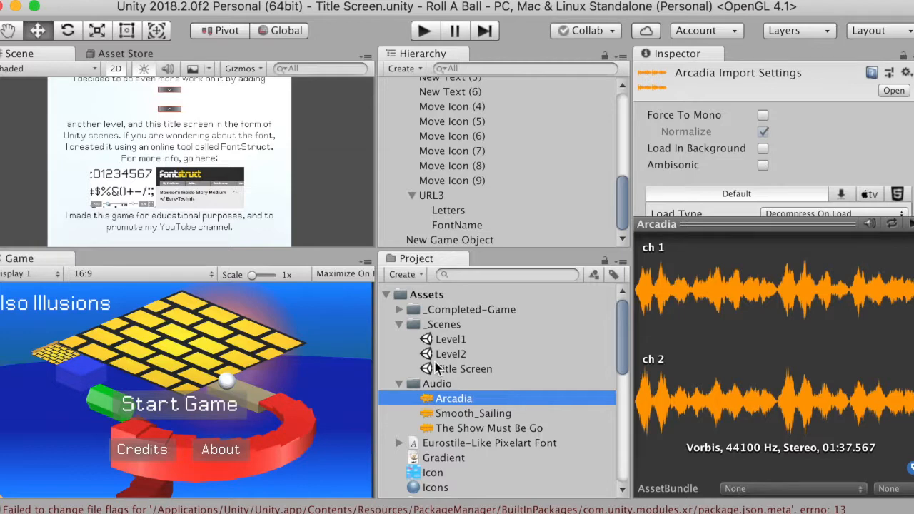
left_click(437, 343)
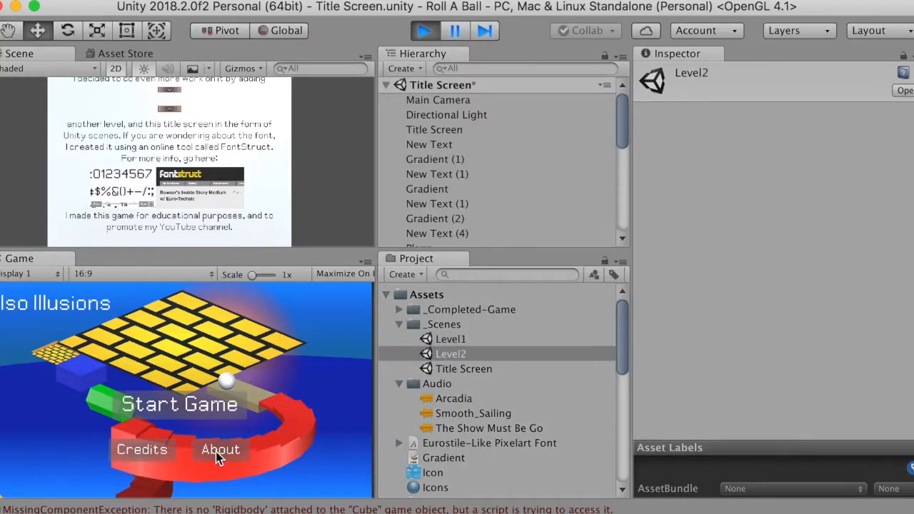
left_click(218, 452)
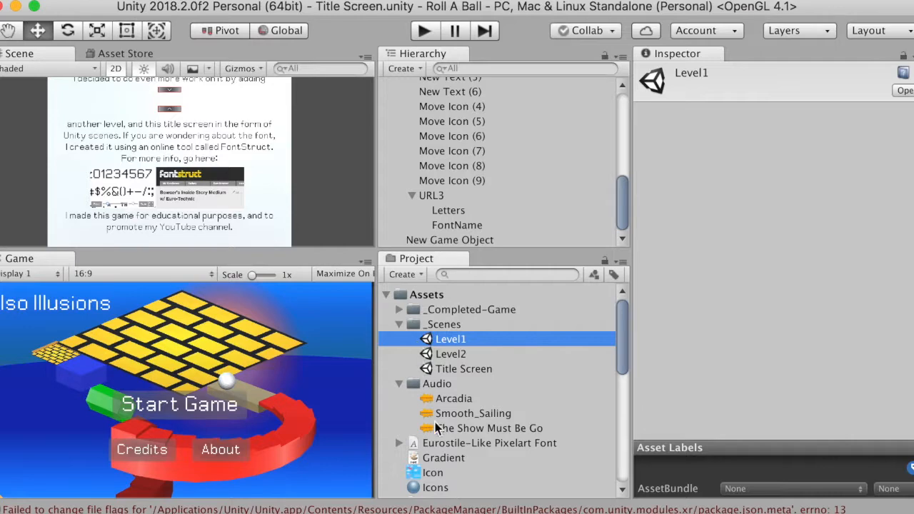
Step: Inspect the Smooth_Sailing audio clip and go to the Level2 scene
left_click(490, 418)
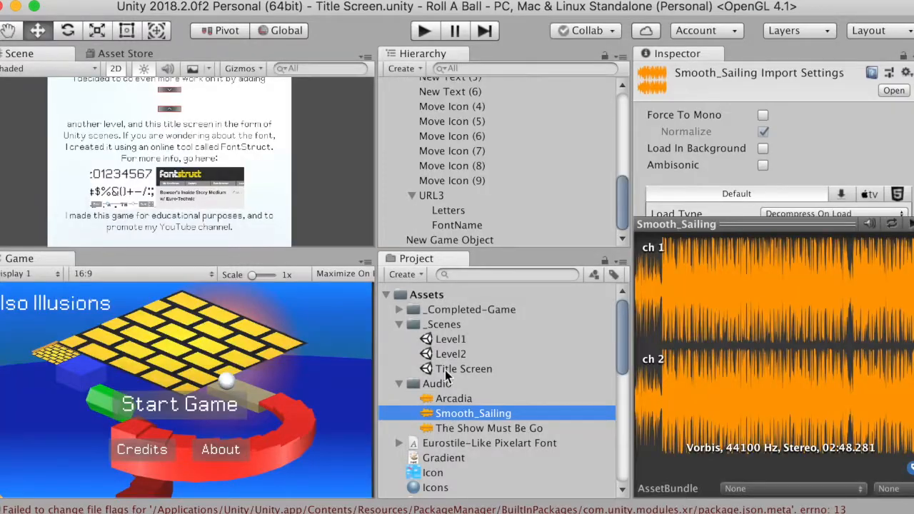
left_click(449, 355)
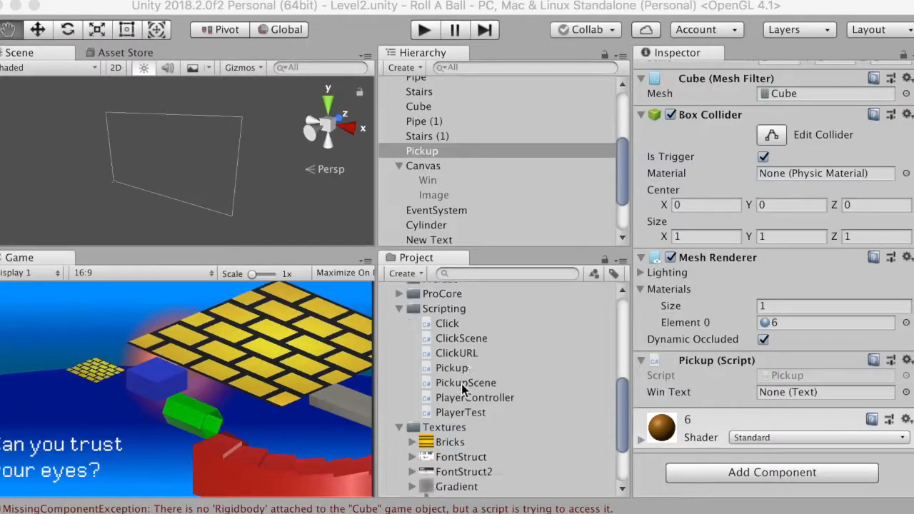
Step: Inspect the Gradient texture and the Image object under the Canvas
scroll(461, 383, "down", 3)
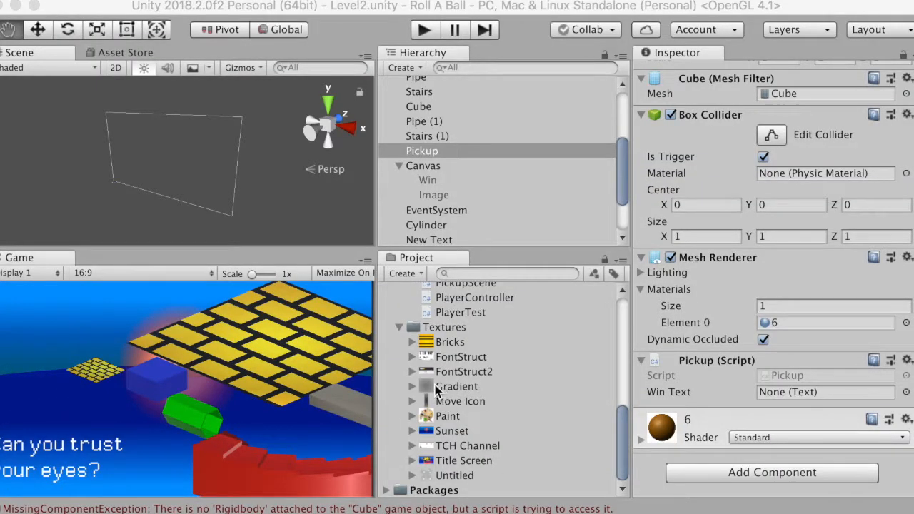
left_click(438, 388)
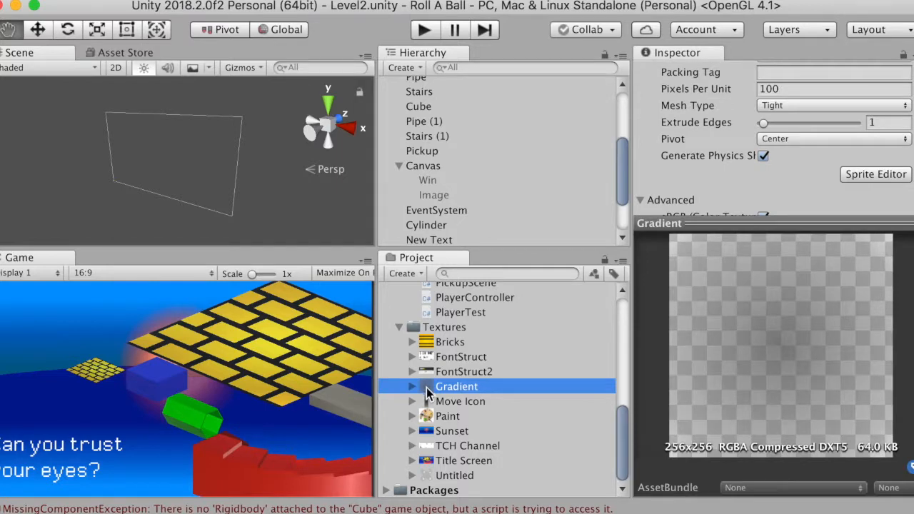
left_click(433, 197)
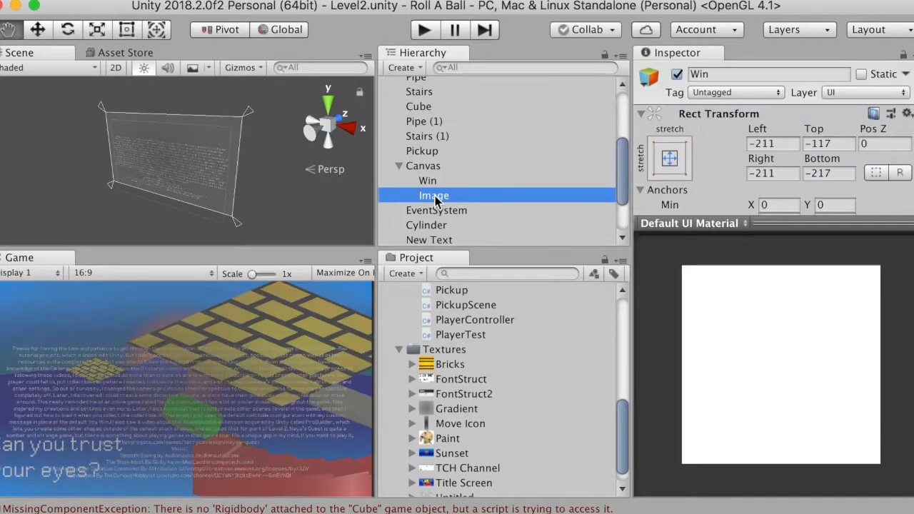
left_click(436, 197)
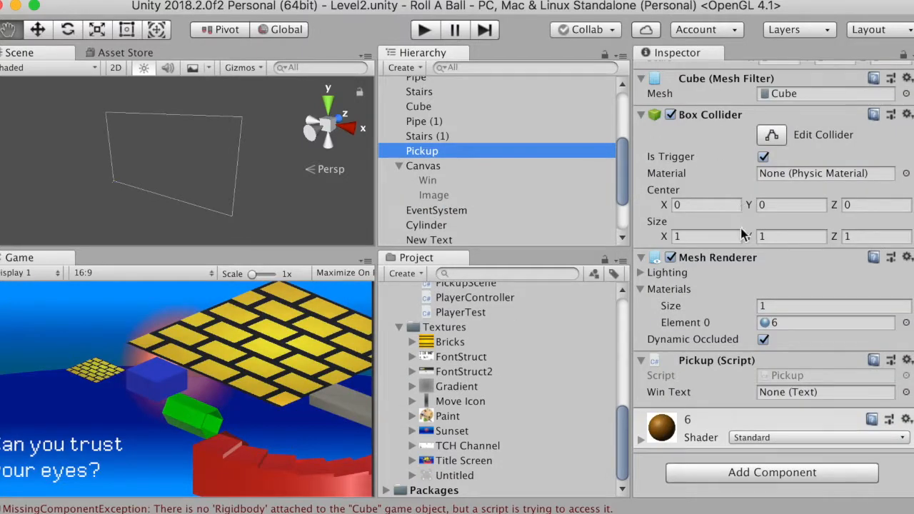
Step: Open the Pickup object's script in the code editor and change the winText variable's type to GameObject
left_click(789, 377)
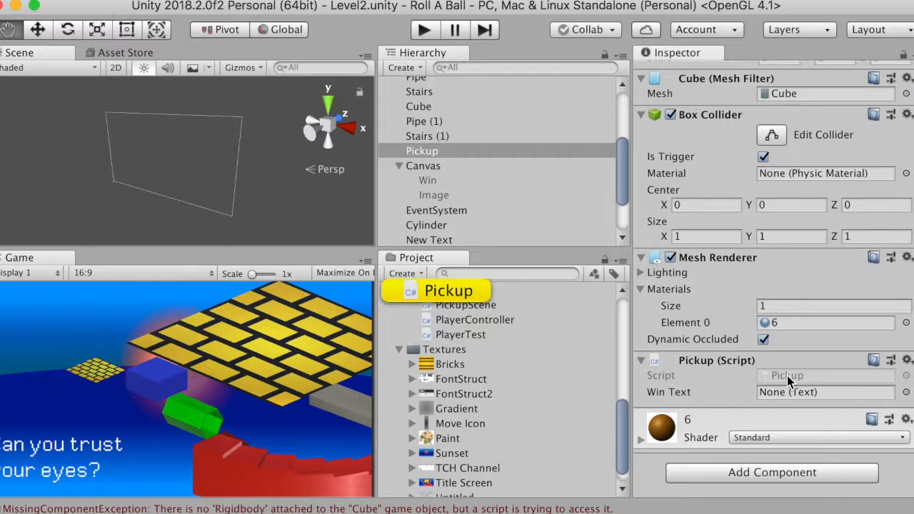
double_click(789, 378)
scroll(562, 267, "up", 2)
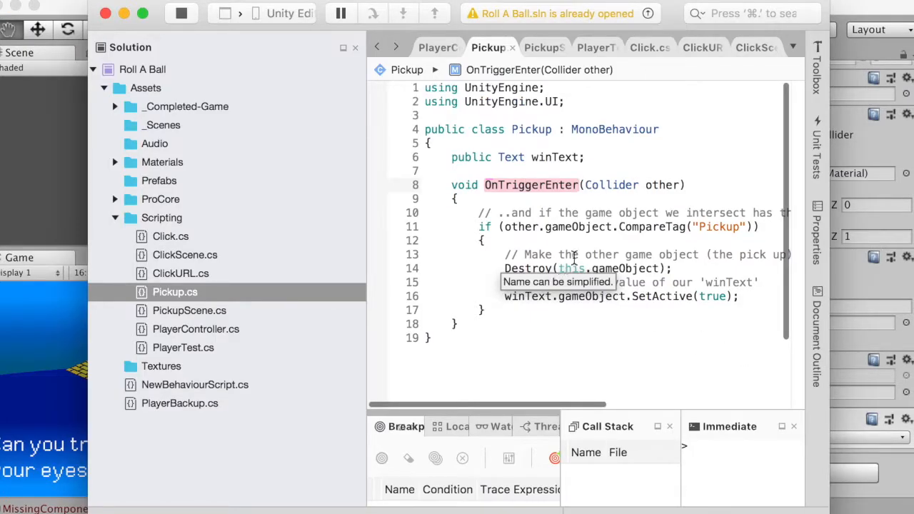
double_click(524, 156)
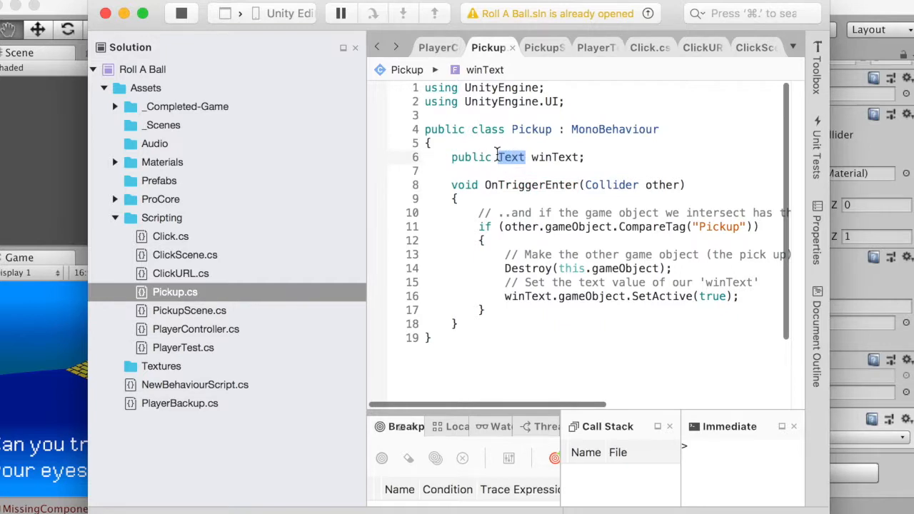
key("BackSpace")
type("gam")
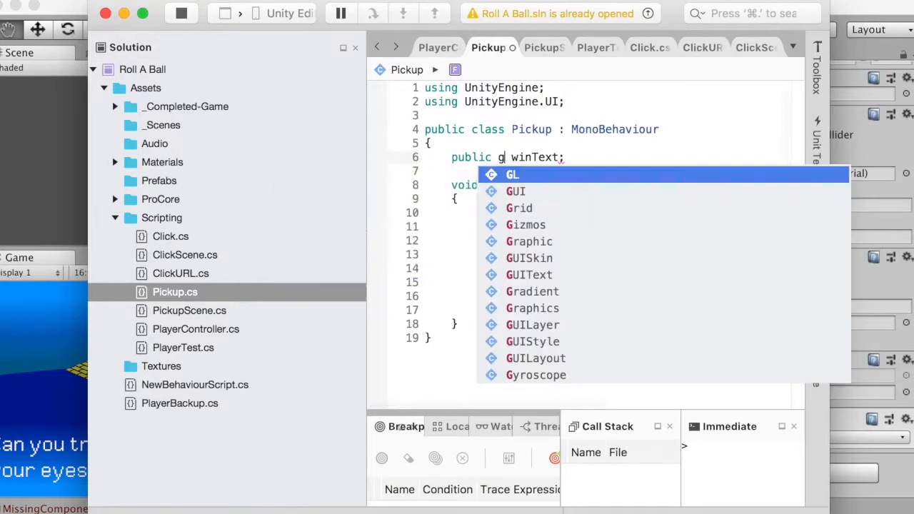
type("e")
key("Return")
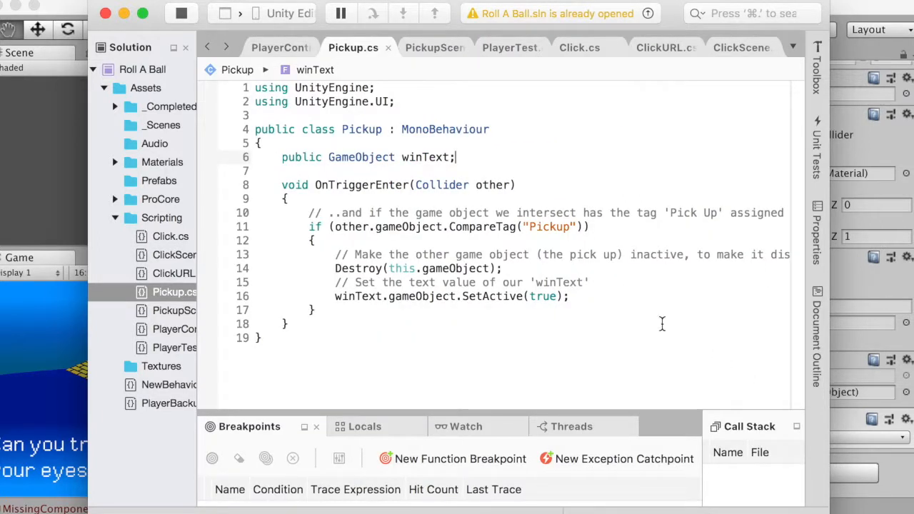
Step: Remove the .gameObject reference so the pickup code reads winText.SetActive(true)
left_click(457, 296)
left_click_drag(458, 296, 392, 297)
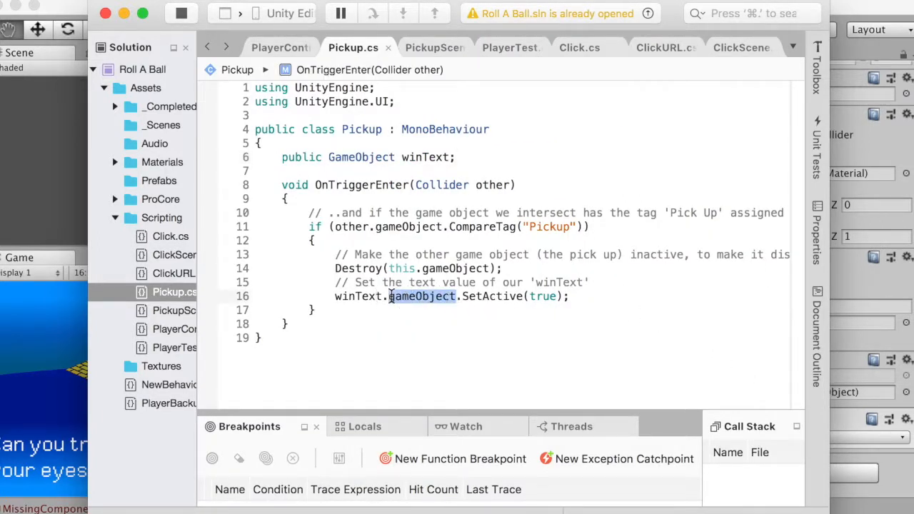
key("BackSpace")
key("BackSpace")
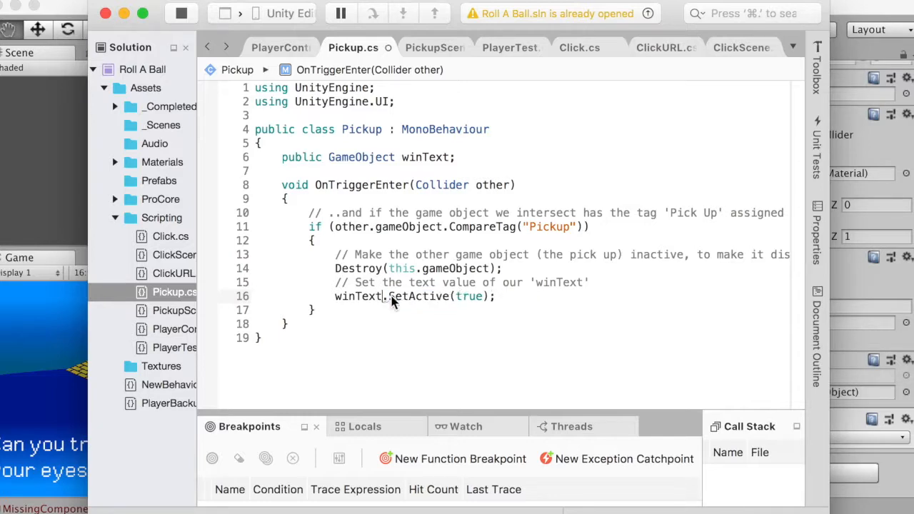
Step: Switch back to Unity, check the Pickup object's script component and move Image above Win among the Canvas's children
key("super+Tab")
left_click(438, 153)
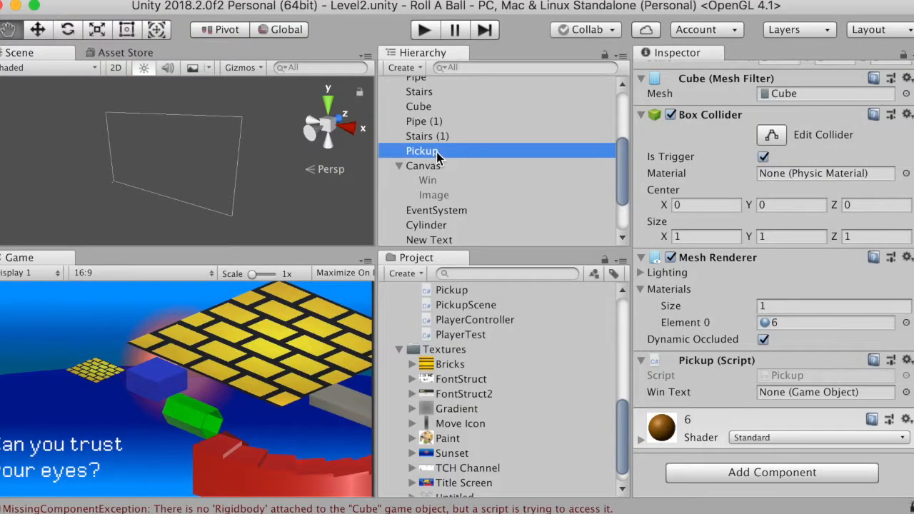
left_click(437, 169)
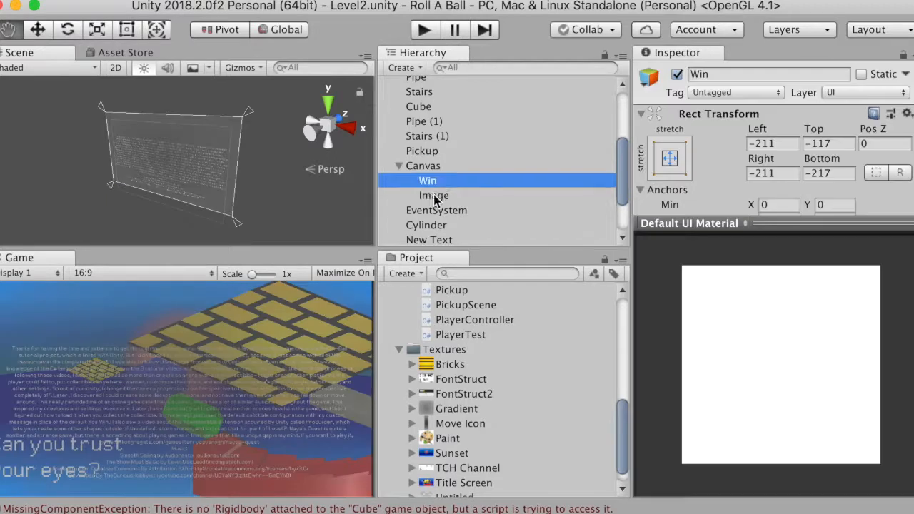
left_click(435, 200)
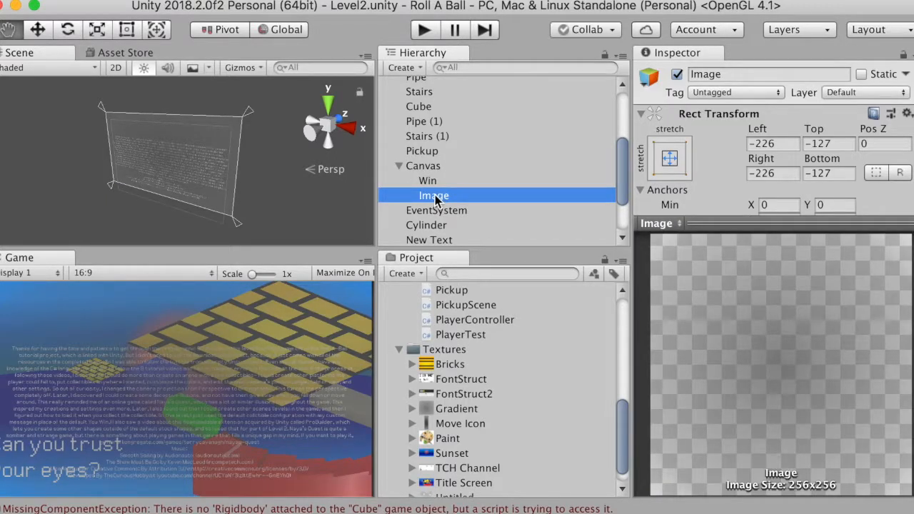
left_click_drag(435, 196, 432, 176)
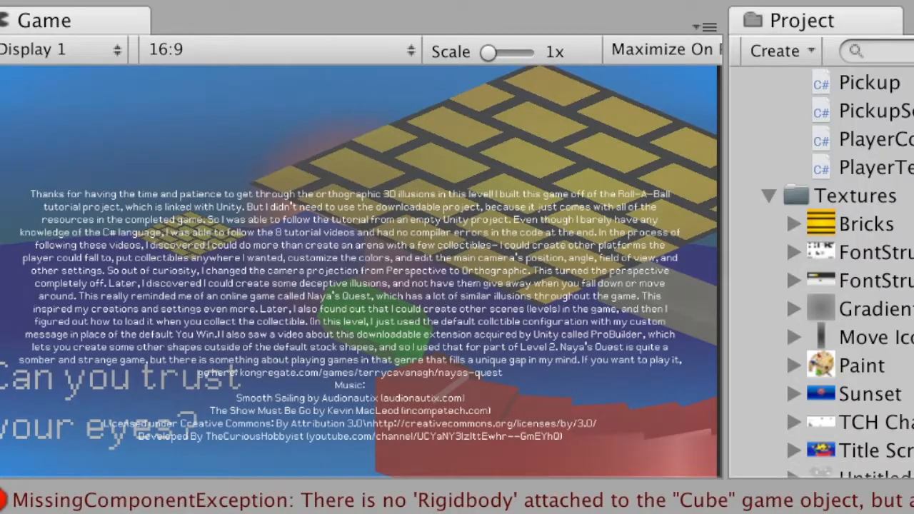
Step: Turn on Best Fit for the Win text and deactivate the Canvas object
left_click_drag(764, 437, 780, 392)
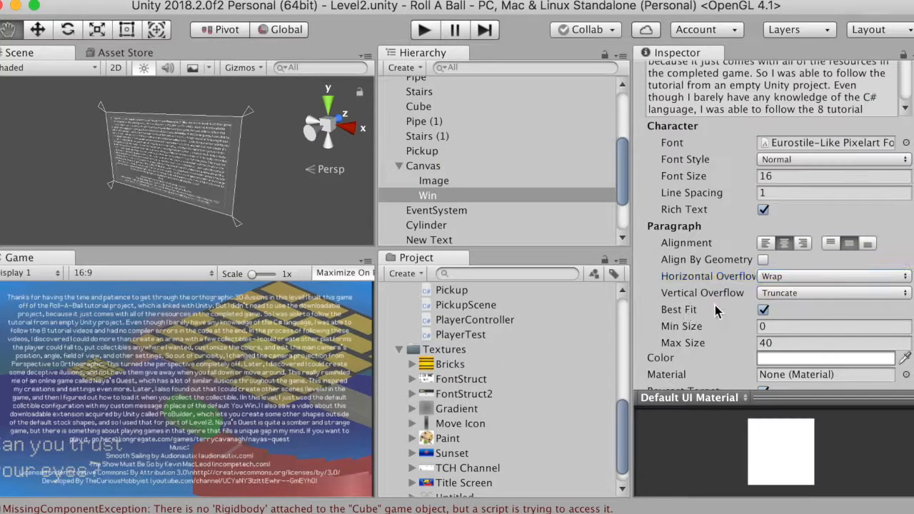
left_click(681, 312)
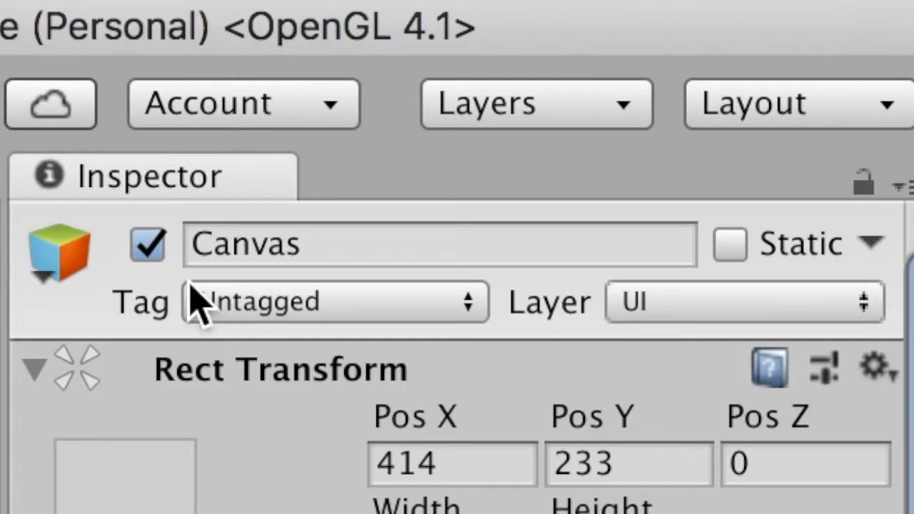
left_click(677, 74)
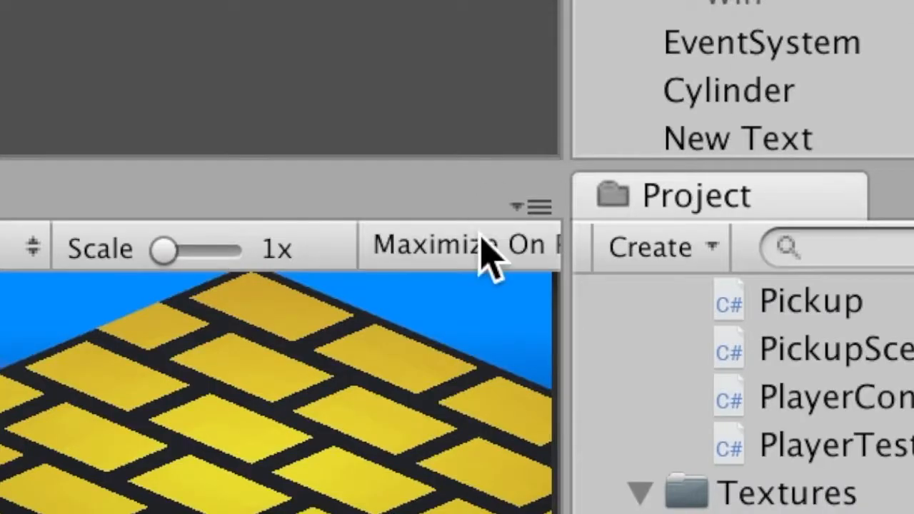
Step: Turn on Maximize On Play for the Game view and play-test Level2's win message
left_click(468, 243)
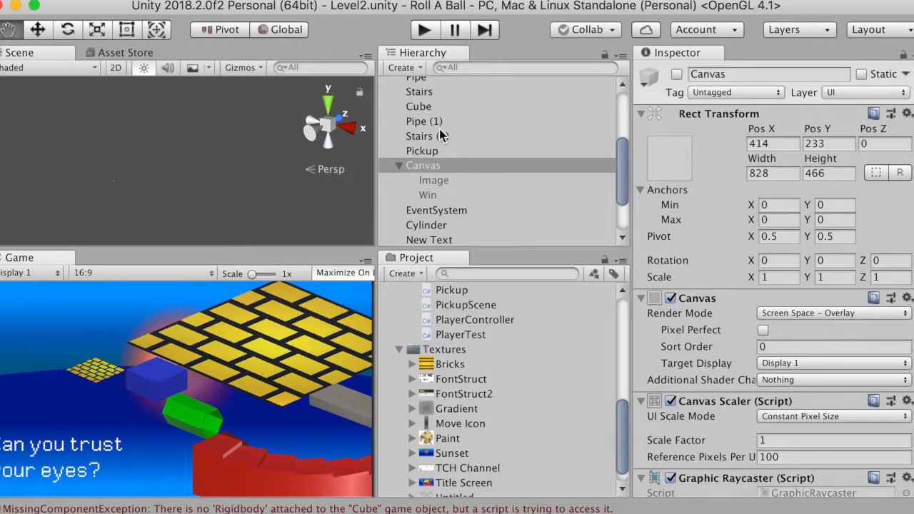
left_click(423, 29)
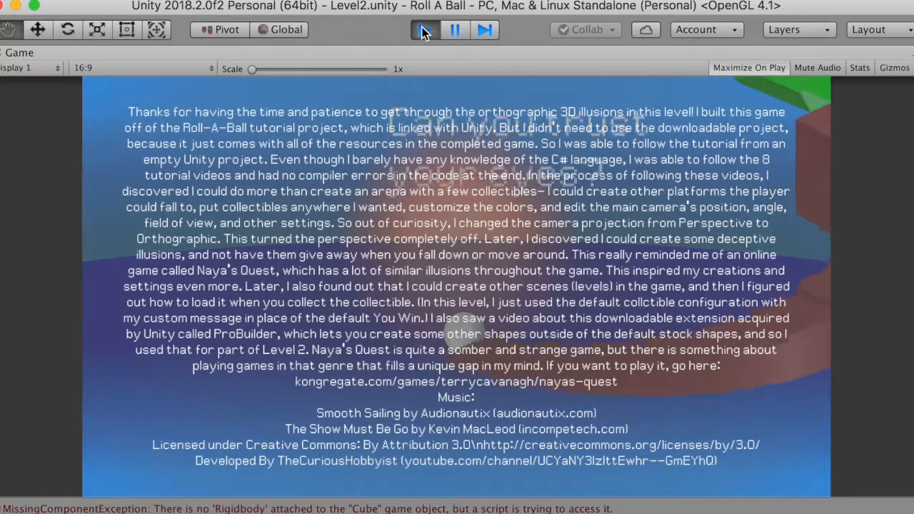
left_click(424, 30)
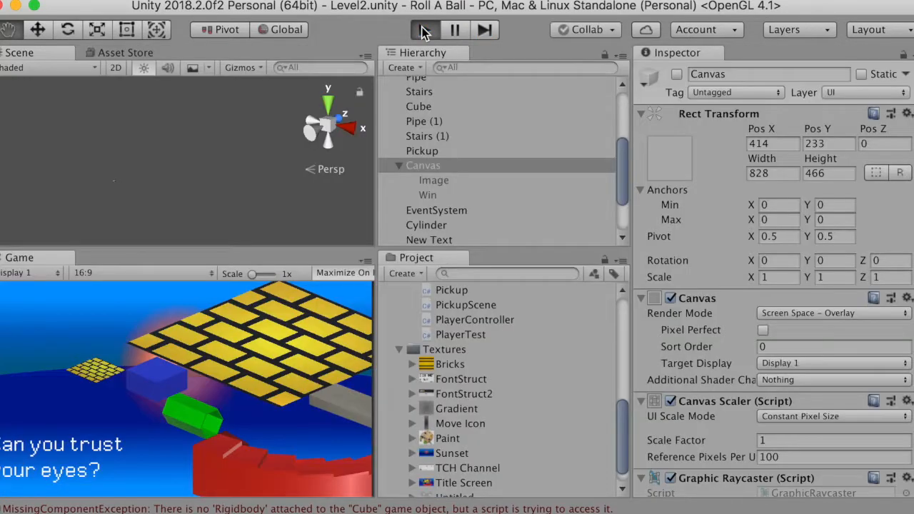
left_click(425, 31)
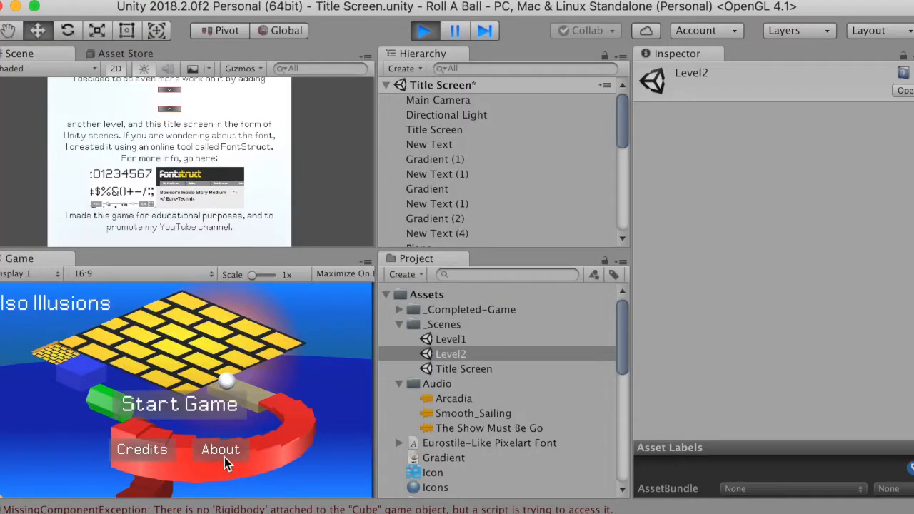
Step: Play-test the title screen's About page by scrolling its text and returning to the title screen
left_click(217, 450)
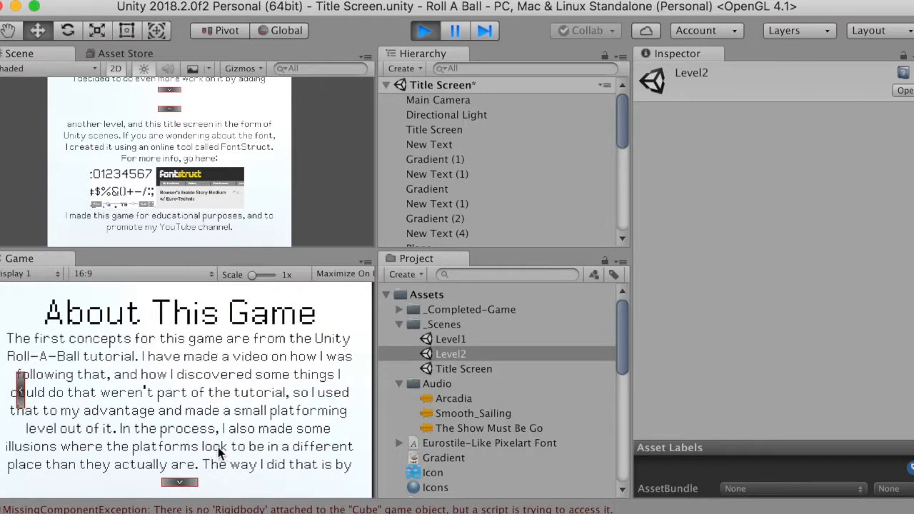
left_click(181, 484)
left_click(22, 389)
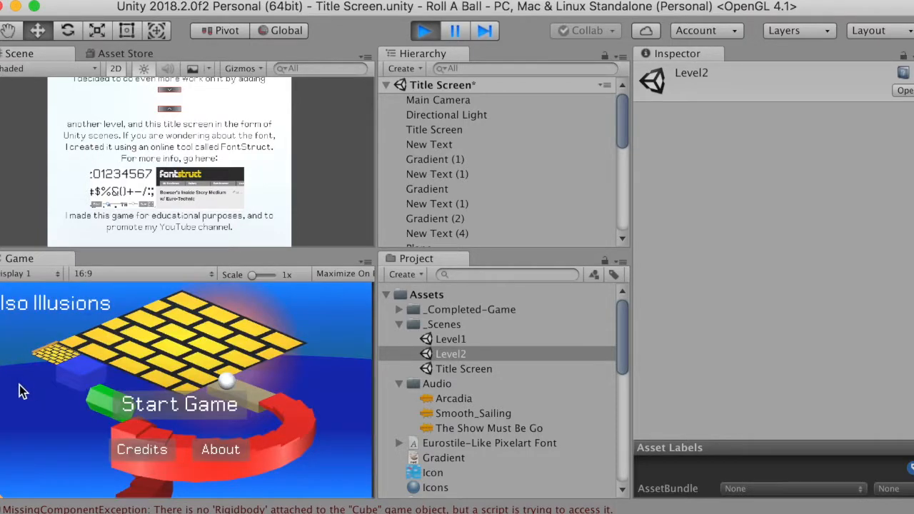
Step: Start the game from the title screen and roll the ball in Level2
left_click(146, 404)
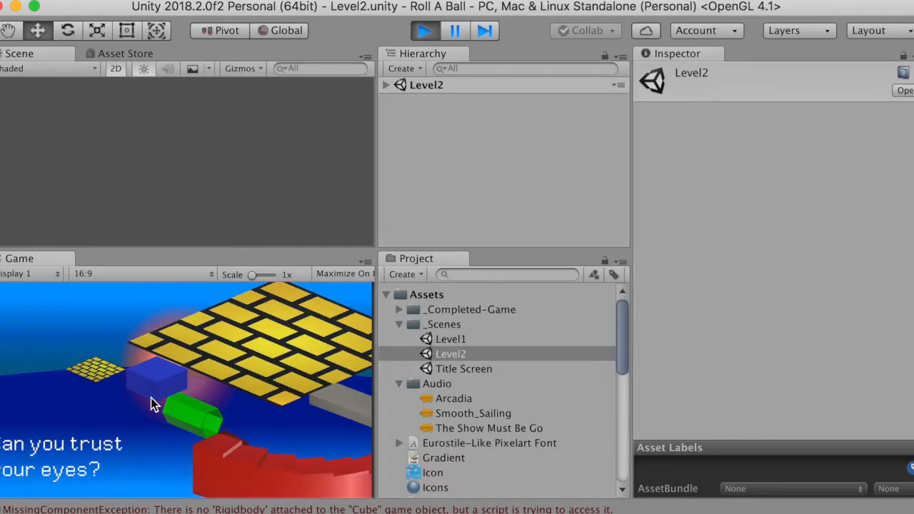
key("Right")
key("Up")
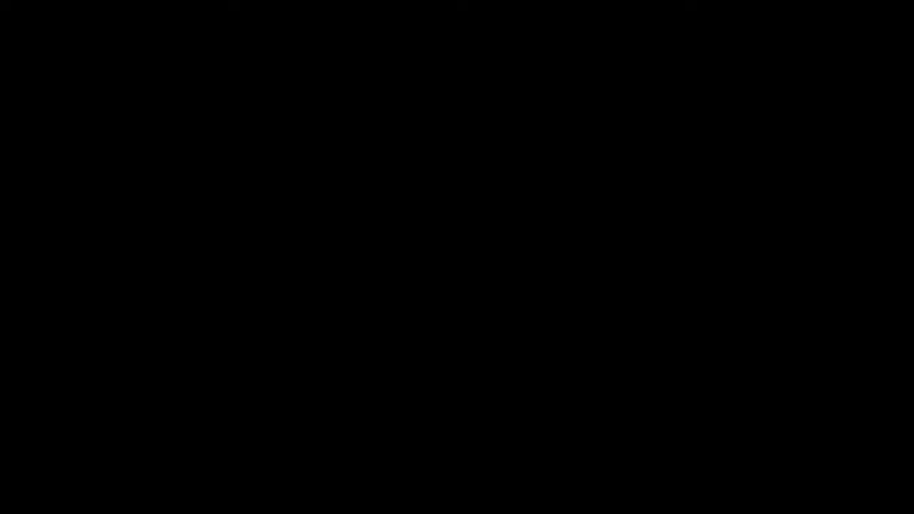